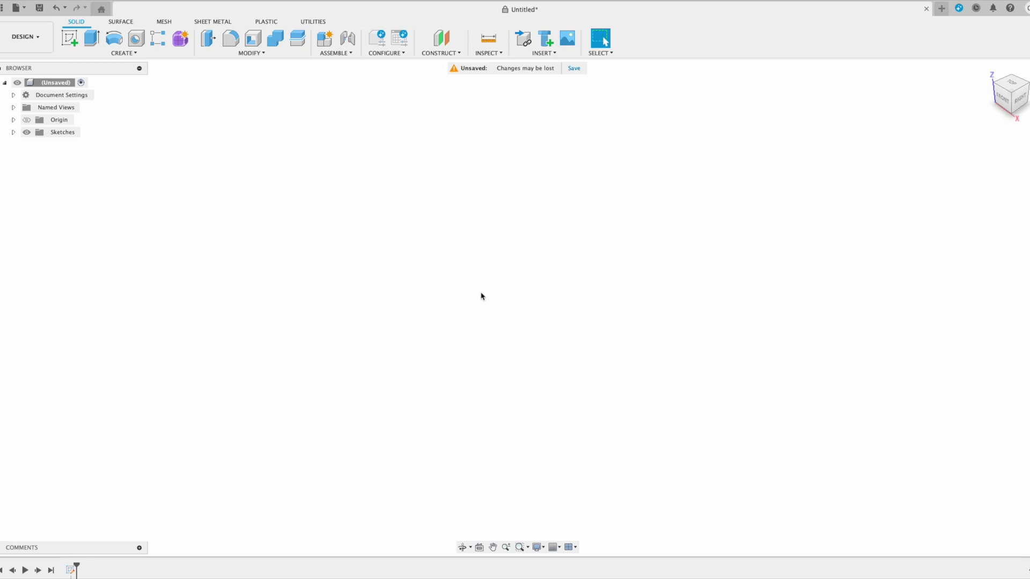
- Start a sketch on the XY plane and insert Broken Part.jpg from the computer's YOUTUBE folder as a canvas on that plane
click(71, 40)
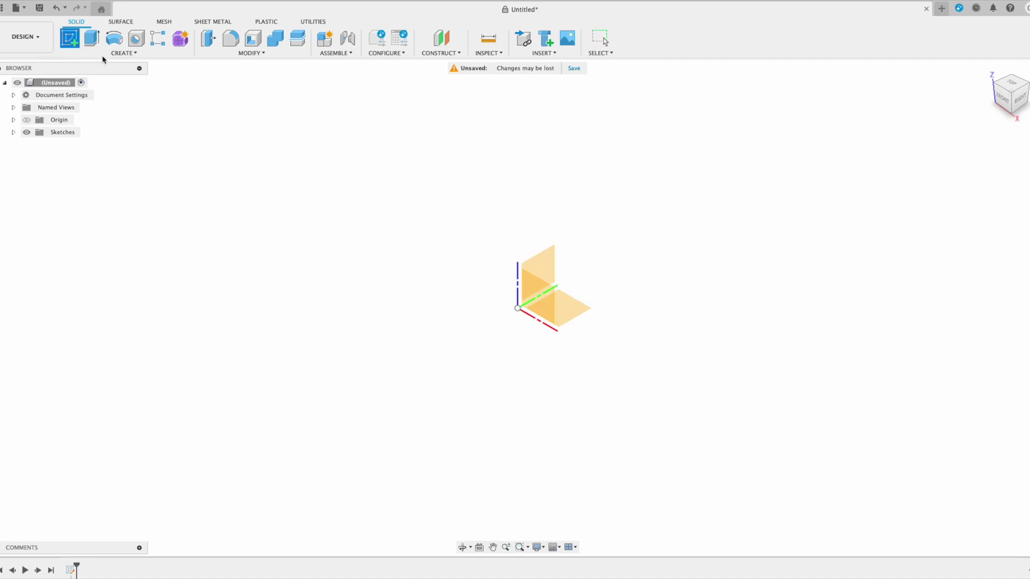
click(566, 309)
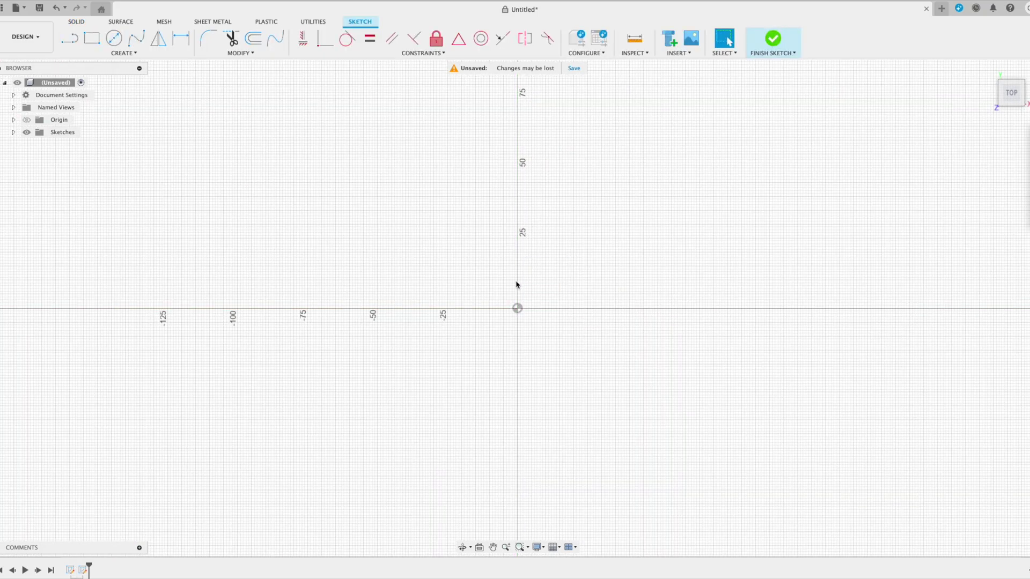
click(688, 54)
click(696, 101)
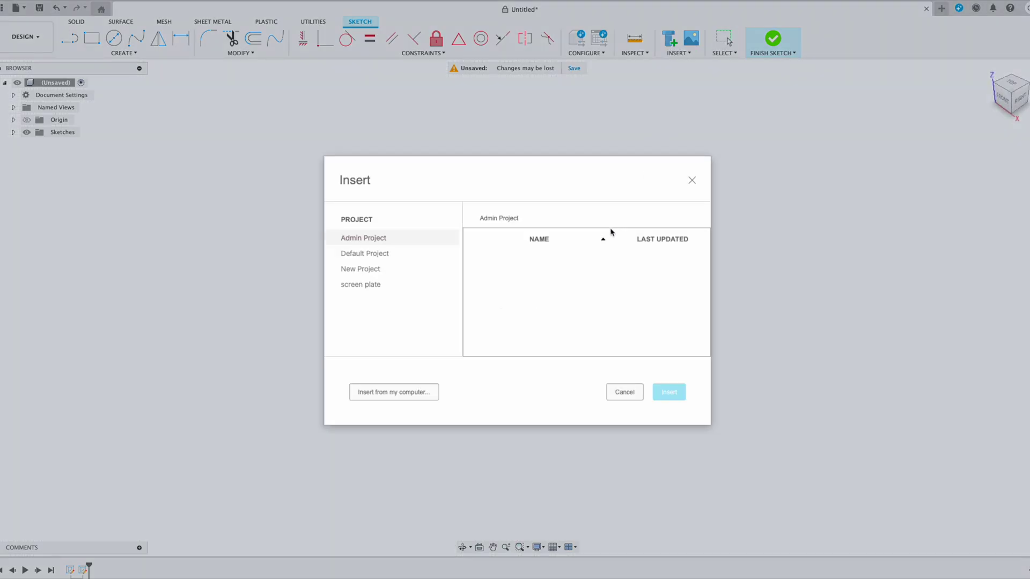
click(407, 394)
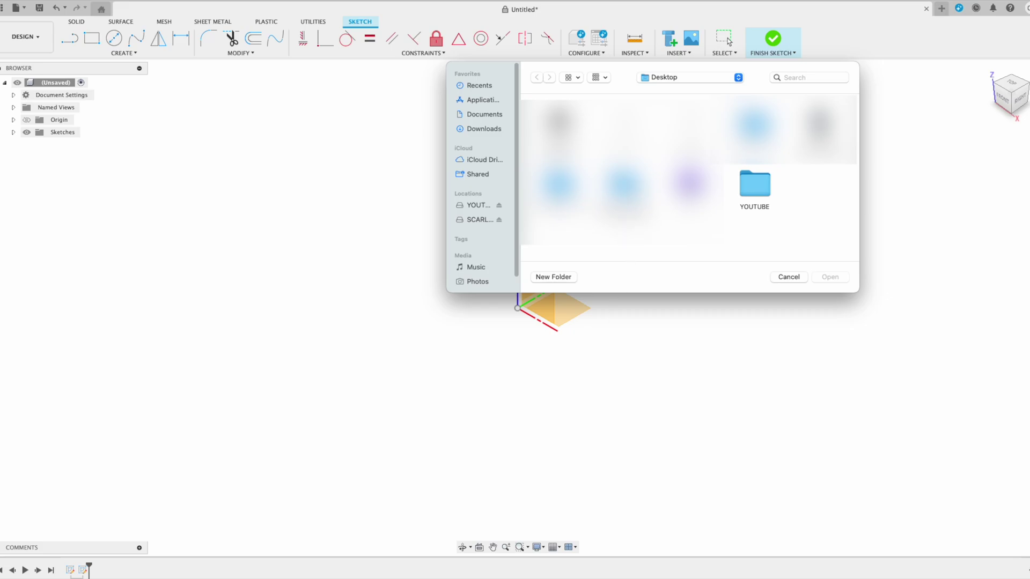
double_click(766, 184)
double_click(551, 125)
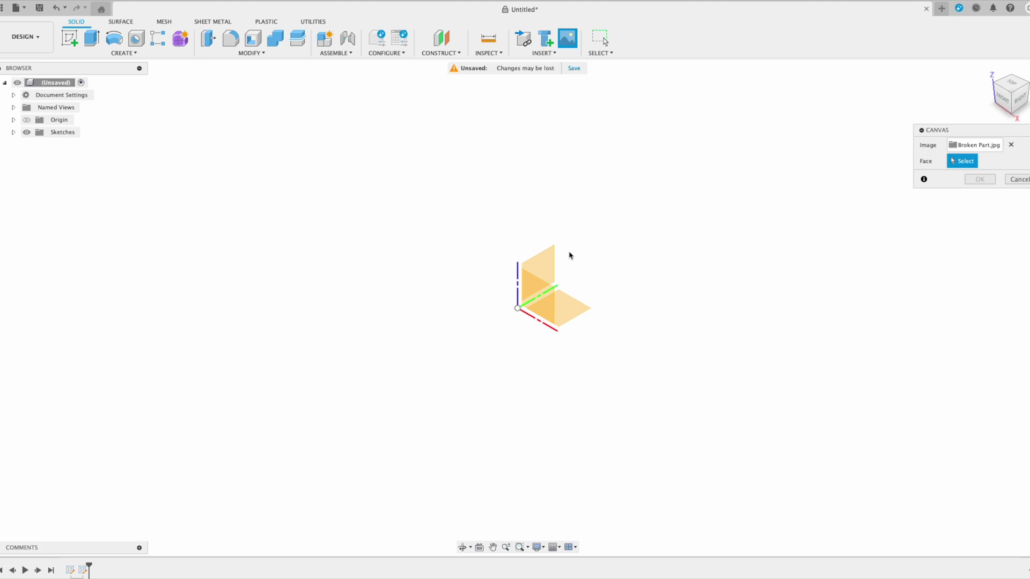
click(566, 310)
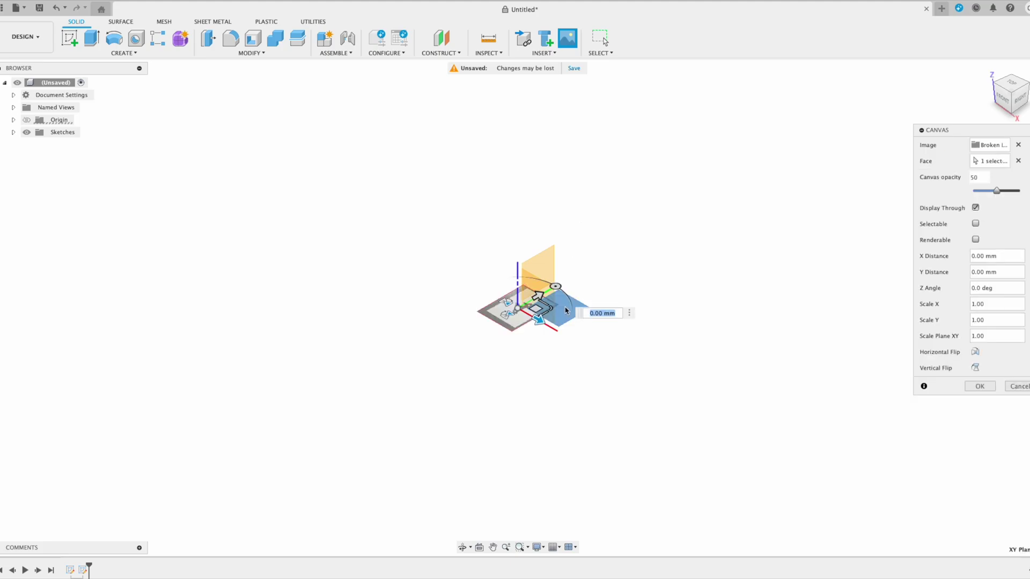
key(Return)
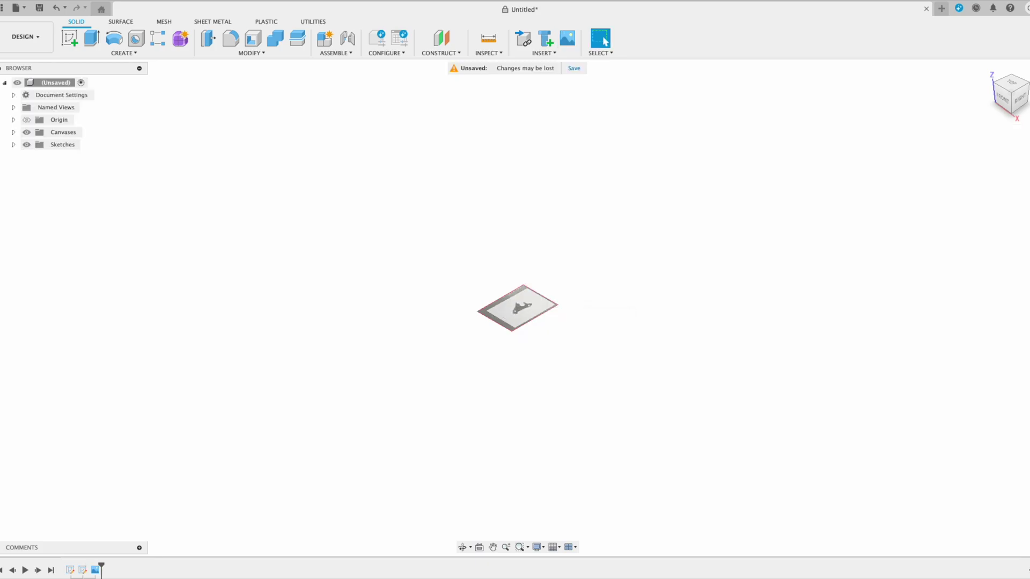
- Examine the inserted part photo from the top view, checking the plate's outline and holes on the white sheet
scroll(526, 316, up, 10)
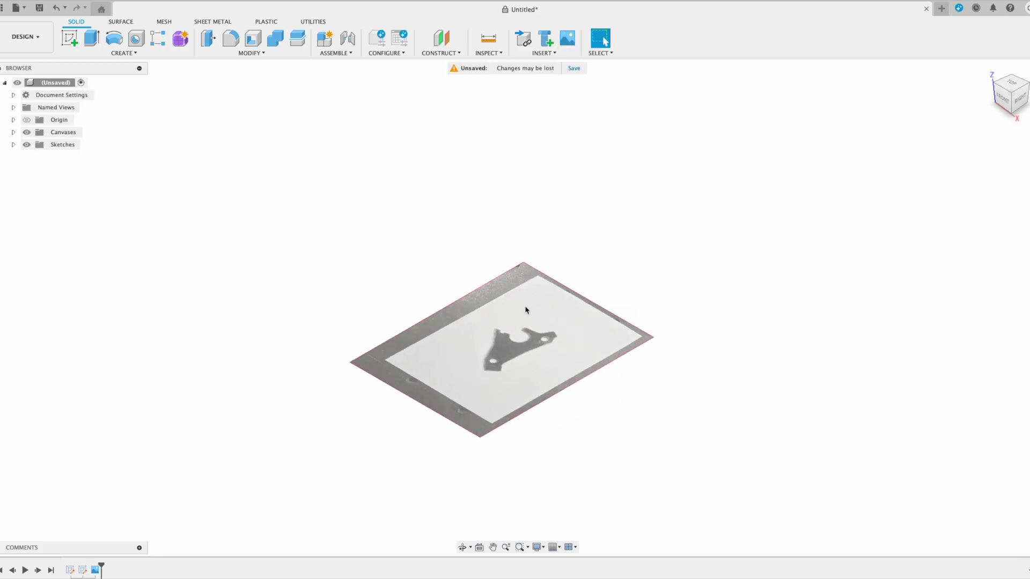
scroll(526, 390, up, 2)
scroll(482, 412, down, 3)
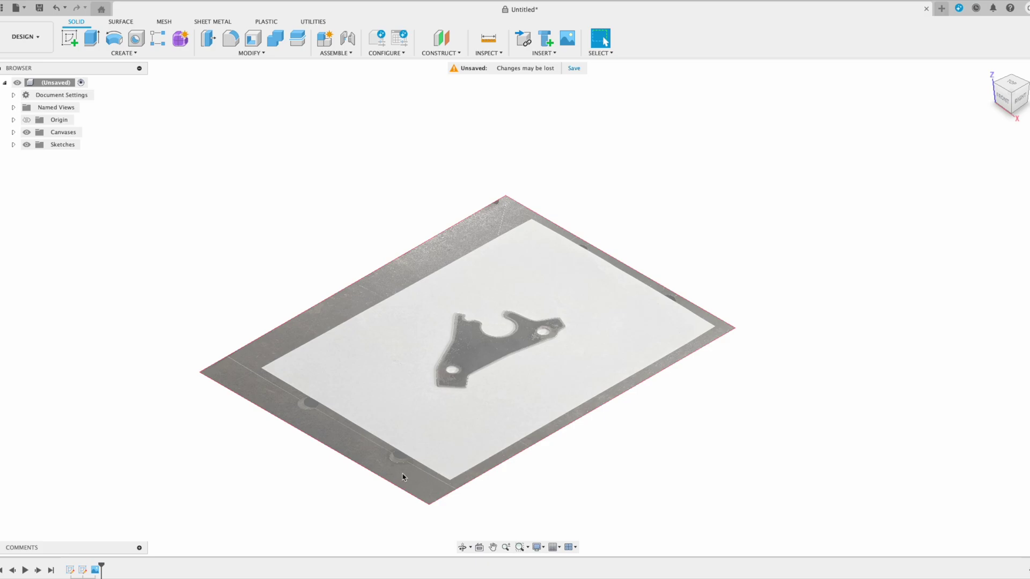
click(1012, 84)
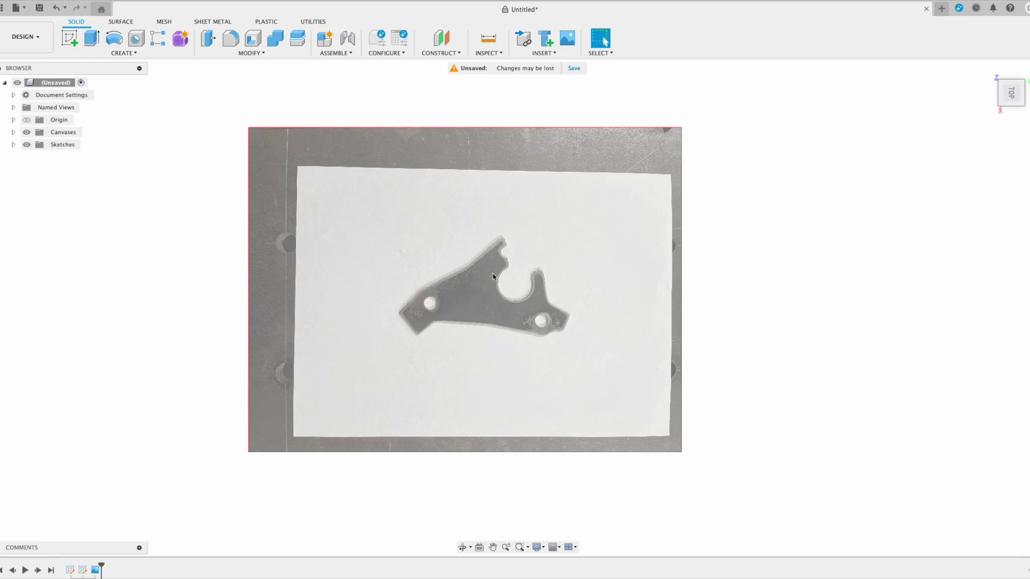
scroll(491, 331, up, 2)
scroll(491, 330, down, 2)
scroll(491, 331, up, 1)
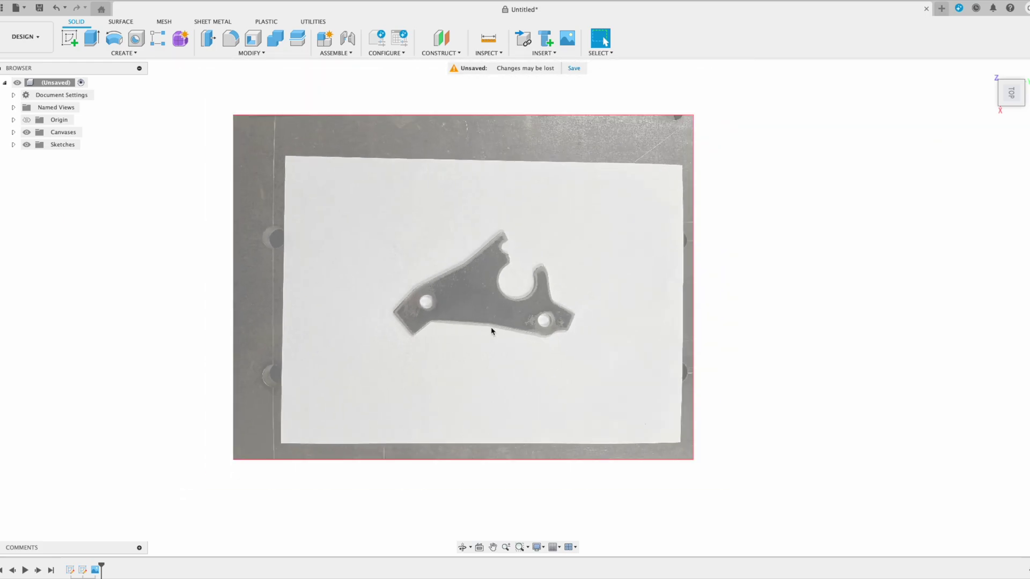
scroll(491, 331, down, 2)
scroll(492, 331, up, 2)
scroll(491, 331, down, 2)
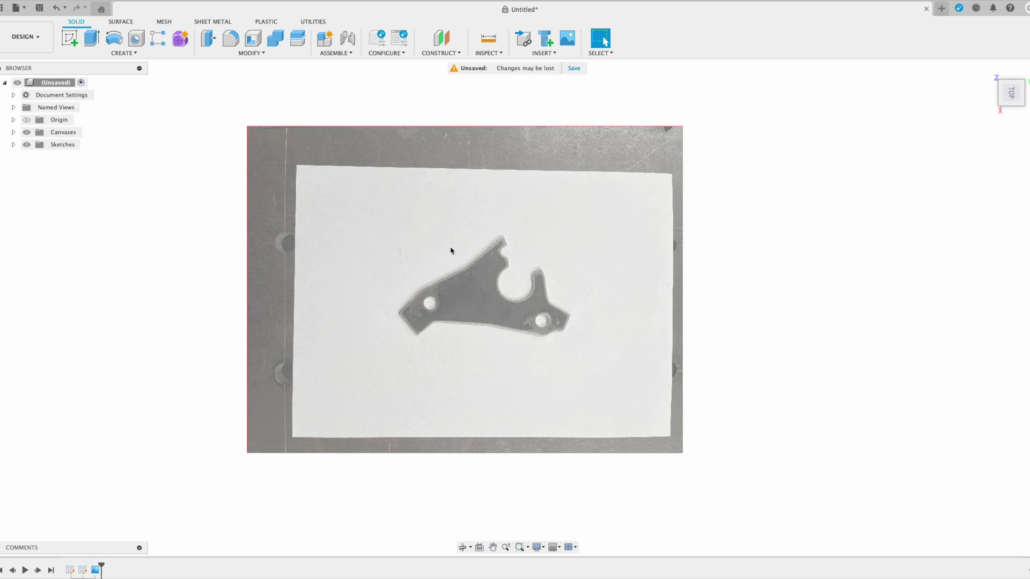
- Calibrate the Broken Part canvas by setting the distance across the small hole nearest the large round cutout to 10 mm
click(13, 133)
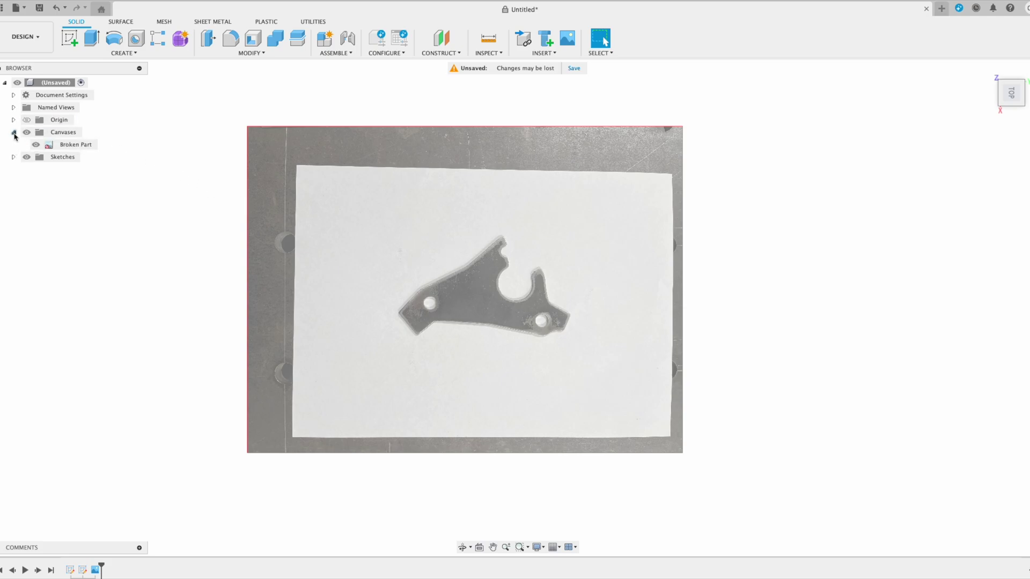
click(71, 144)
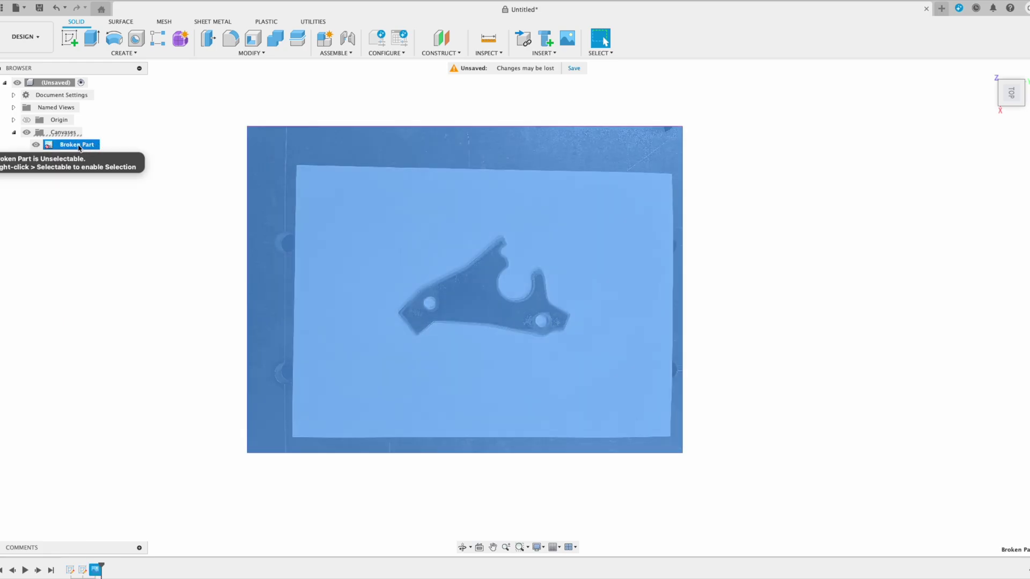
right_click(92, 148)
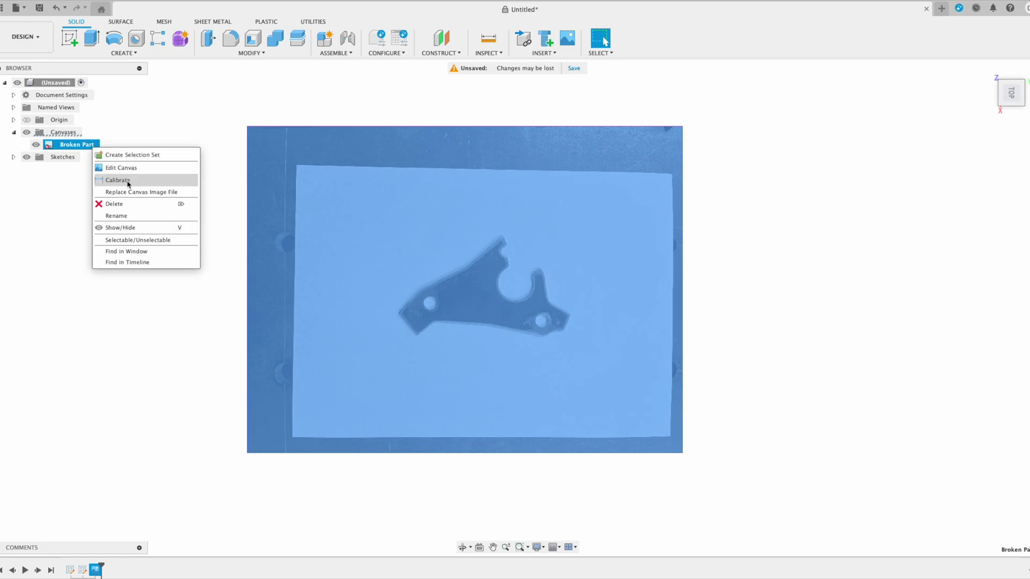
click(130, 181)
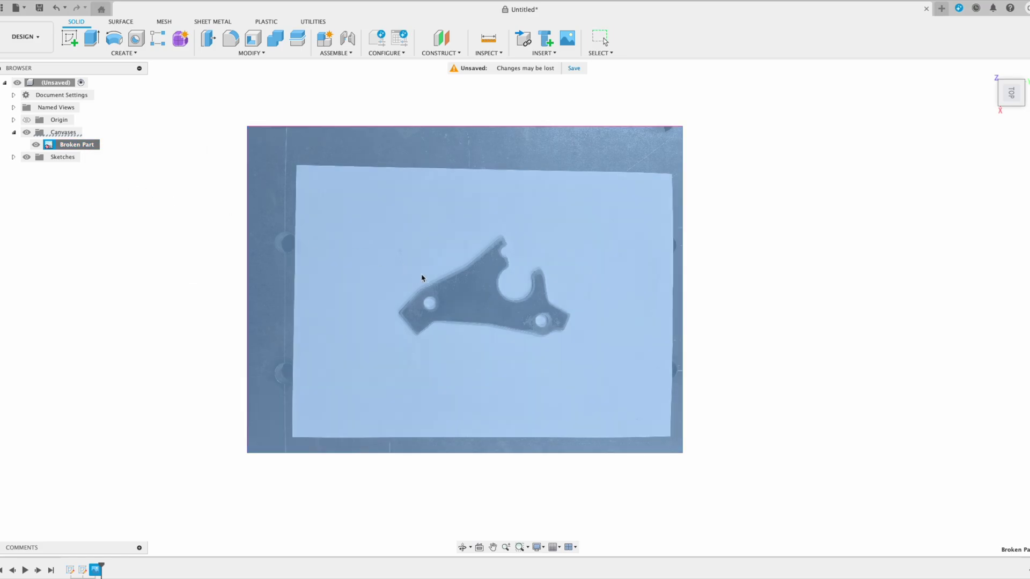
scroll(490, 312, up, 10)
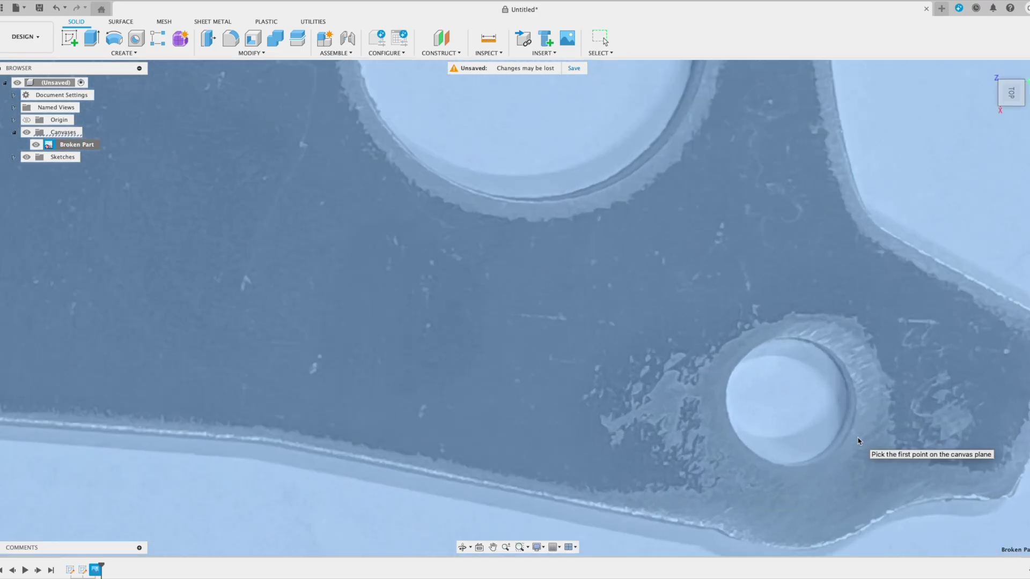
scroll(858, 440, up, 1)
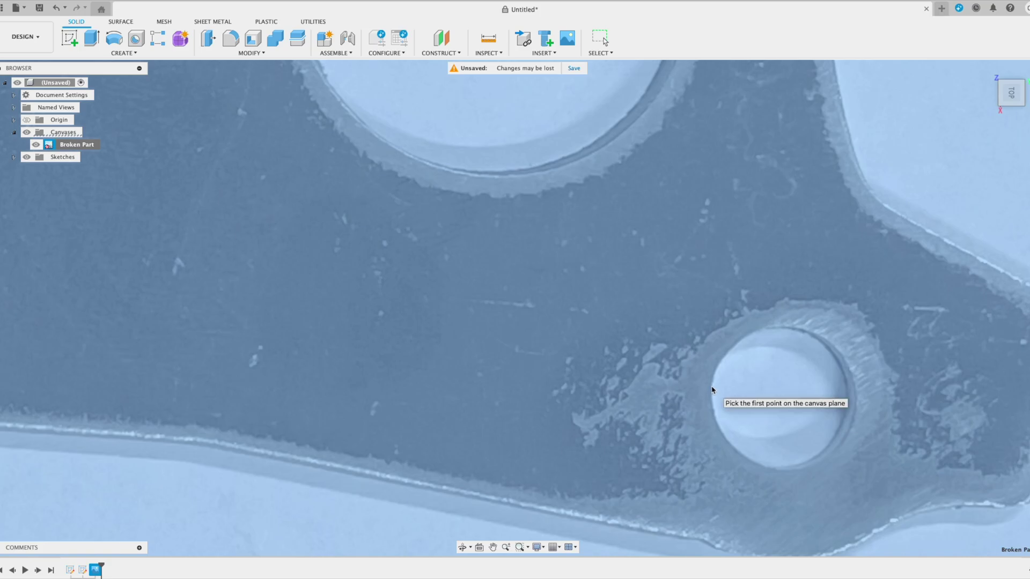
click(711, 387)
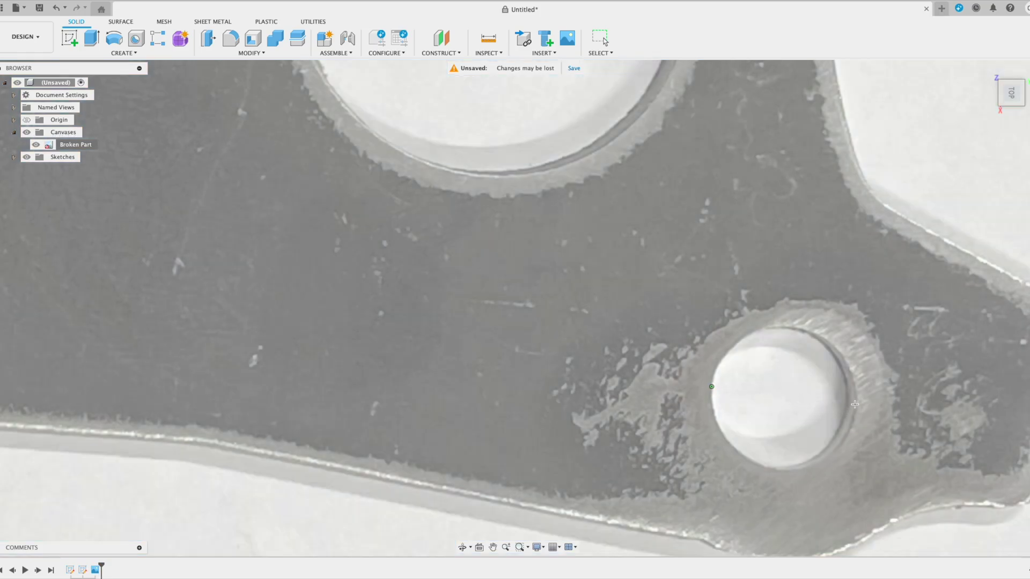
click(854, 404)
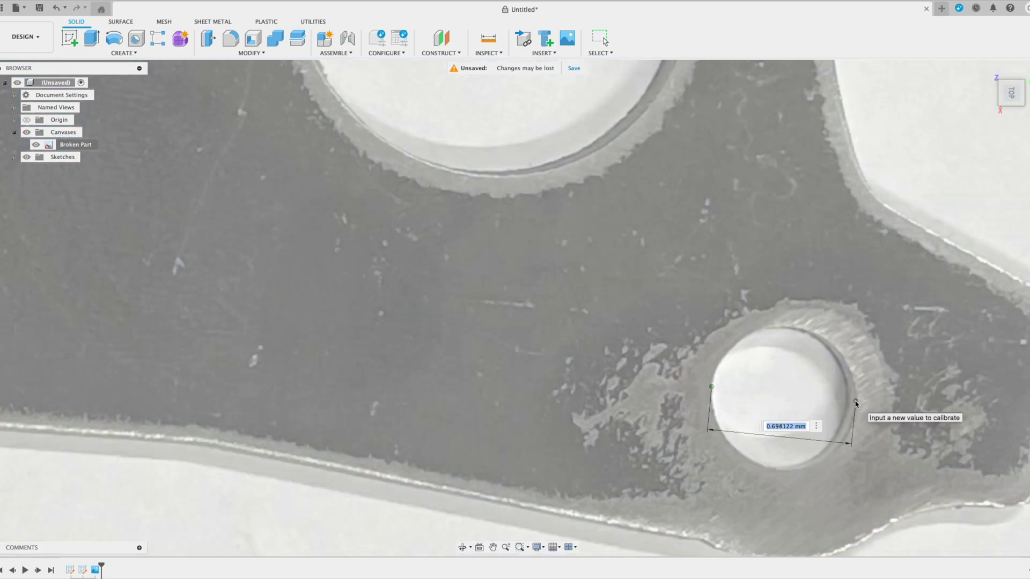
text(10)
key(Return)
- Start a new sketch on the XY plane over the calibrated canvas
scroll(559, 275, down, 10)
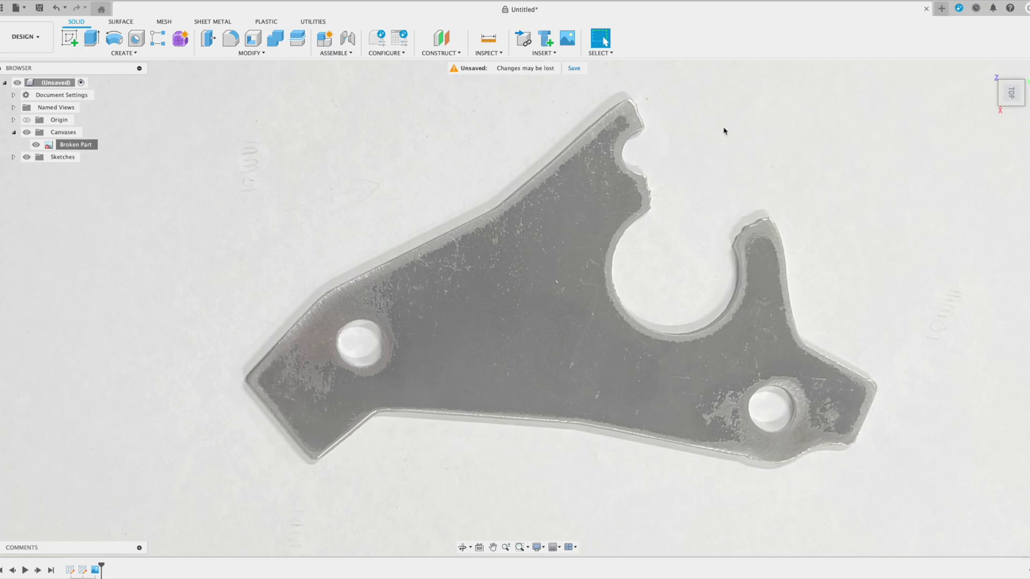
scroll(481, 275, down, 5)
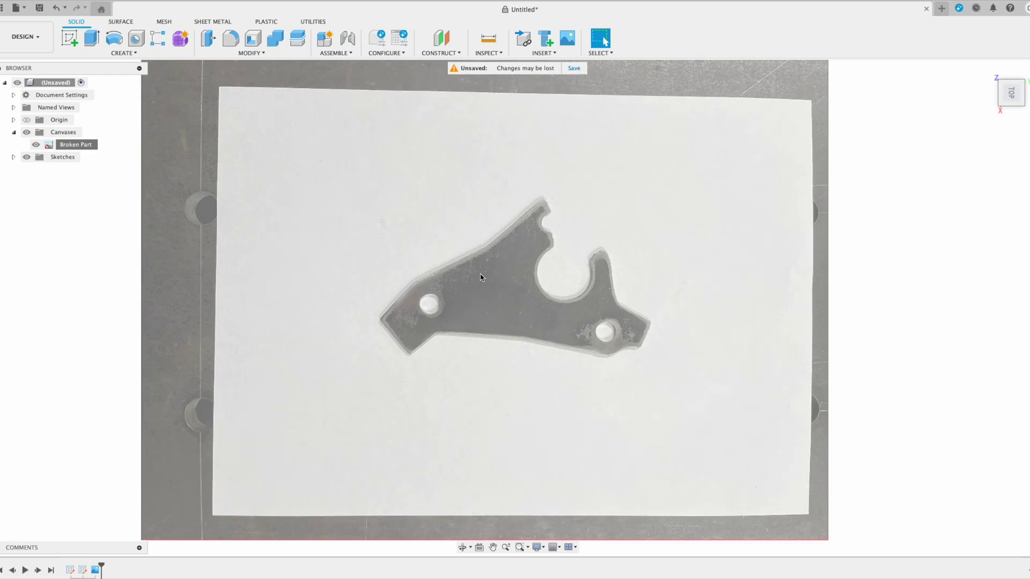
scroll(480, 277, up, 3)
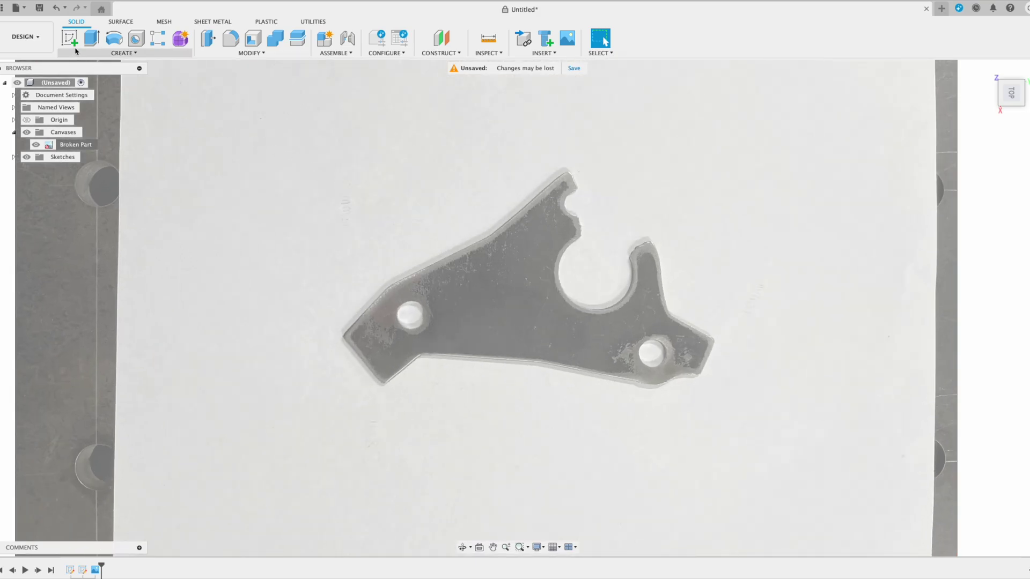
click(70, 38)
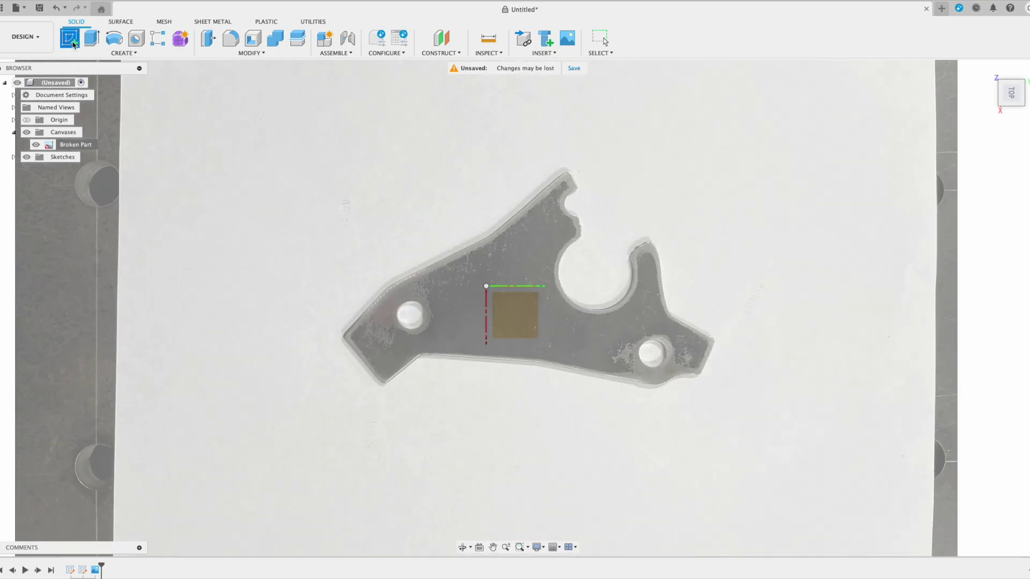
click(518, 322)
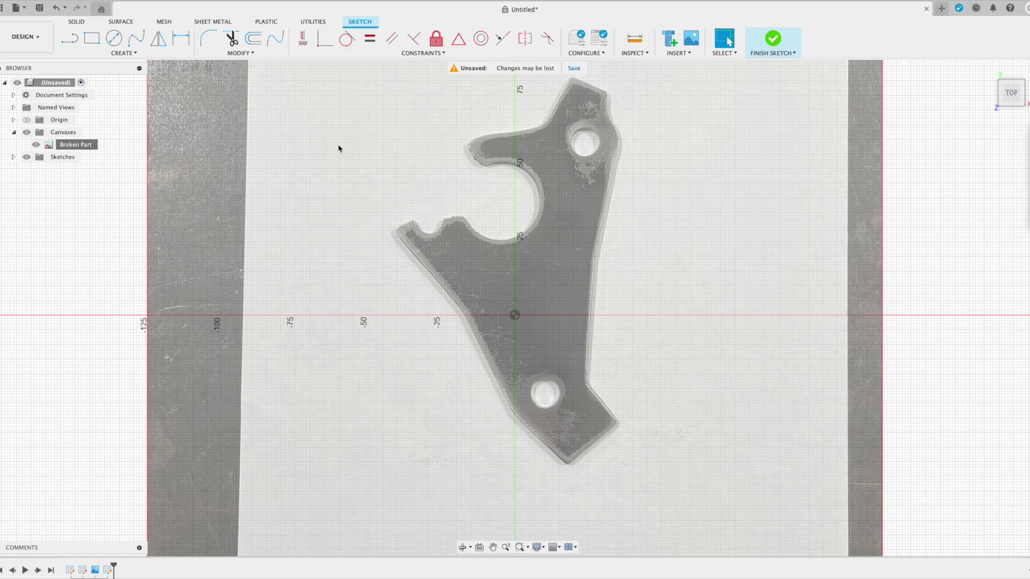
- Draw a 10 mm center diameter circle on the blank area beside the plate's upper hole
click(114, 38)
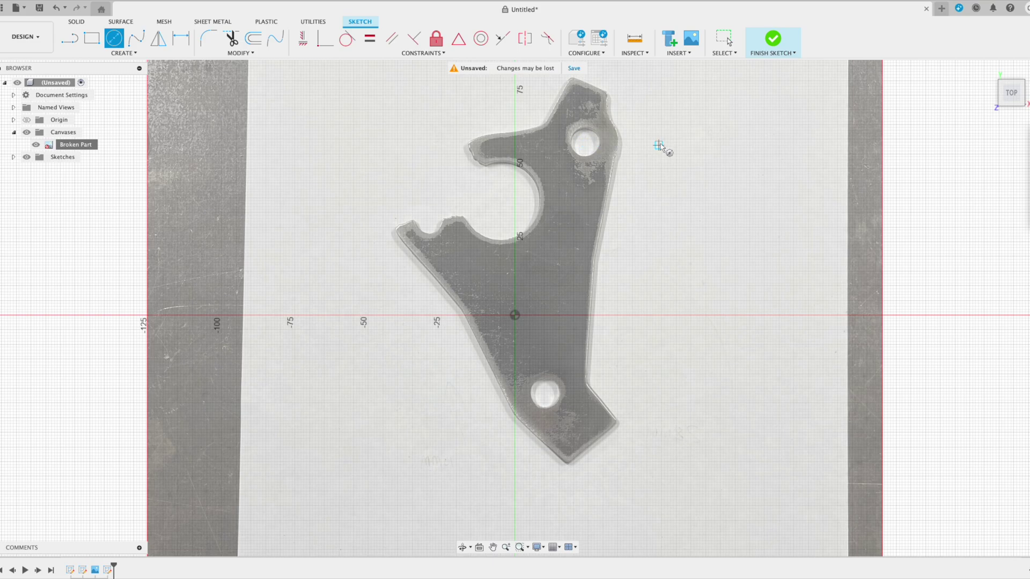
click(644, 136)
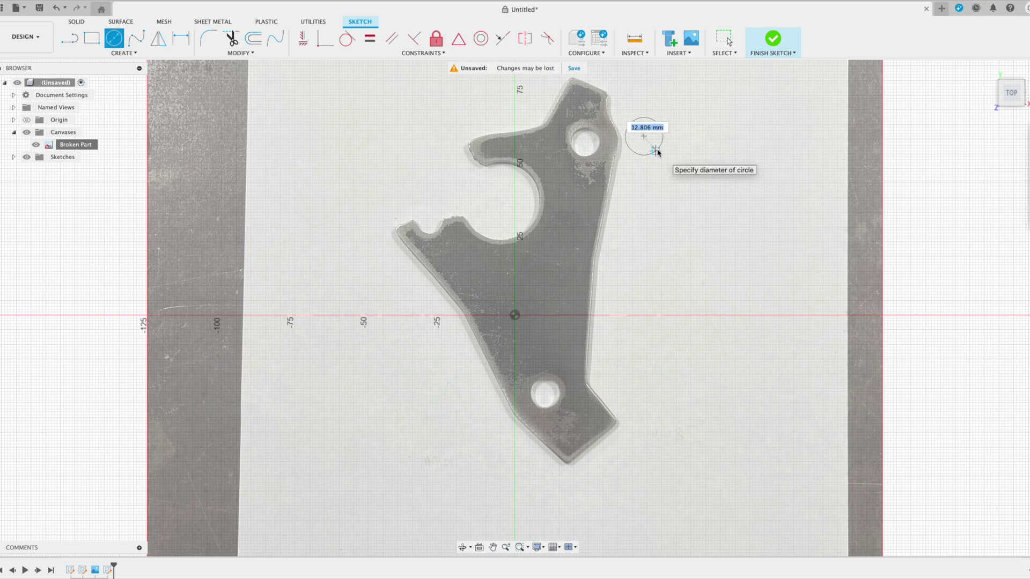
text(10)
key(Return)
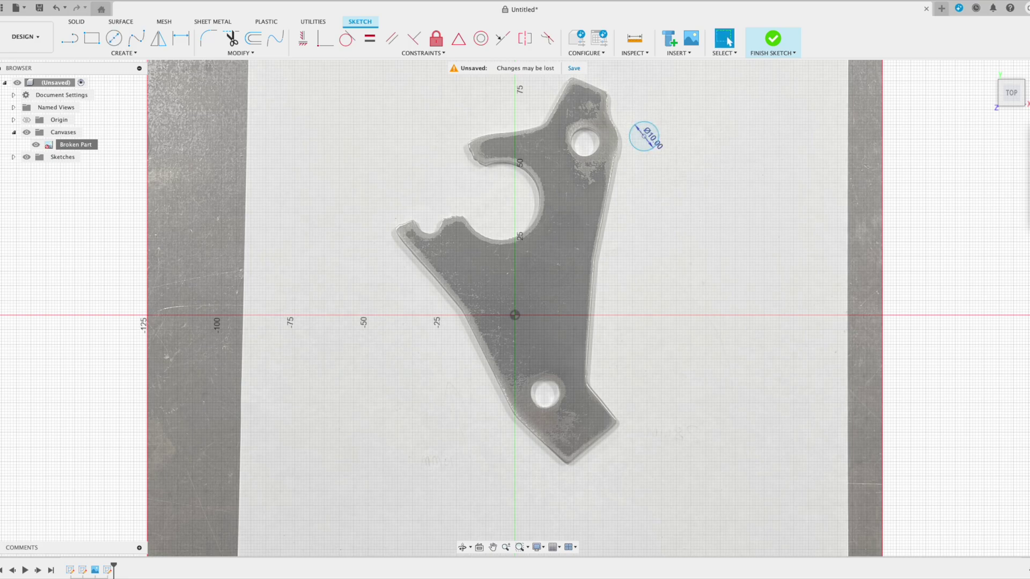
key(Escape)
- Move the 10 mm circle about -20.24 mm in X and -1.76 mm in Y onto the plate's upper hole
right_click(662, 141)
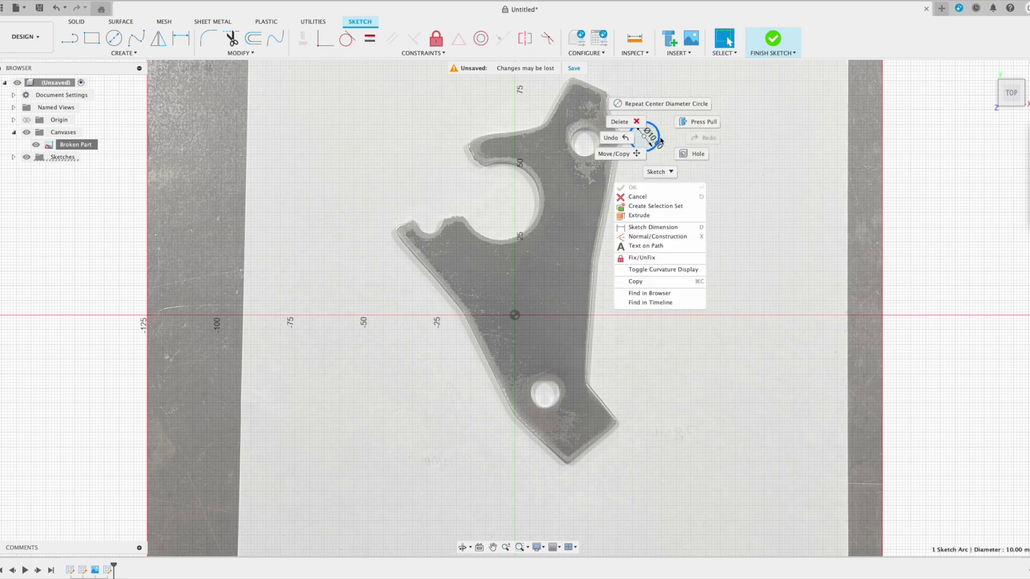
click(615, 154)
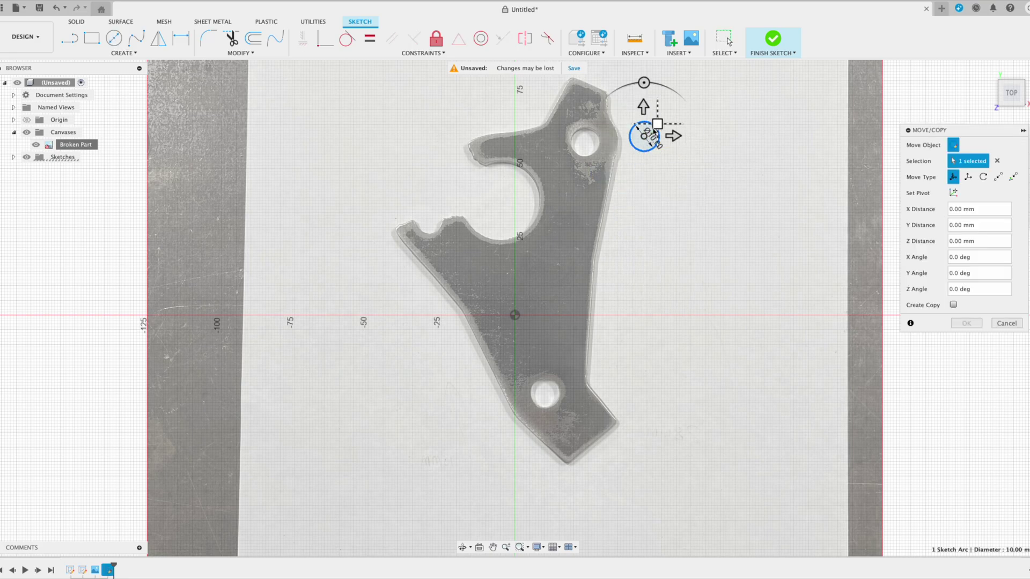
drag(657, 125, 598, 132)
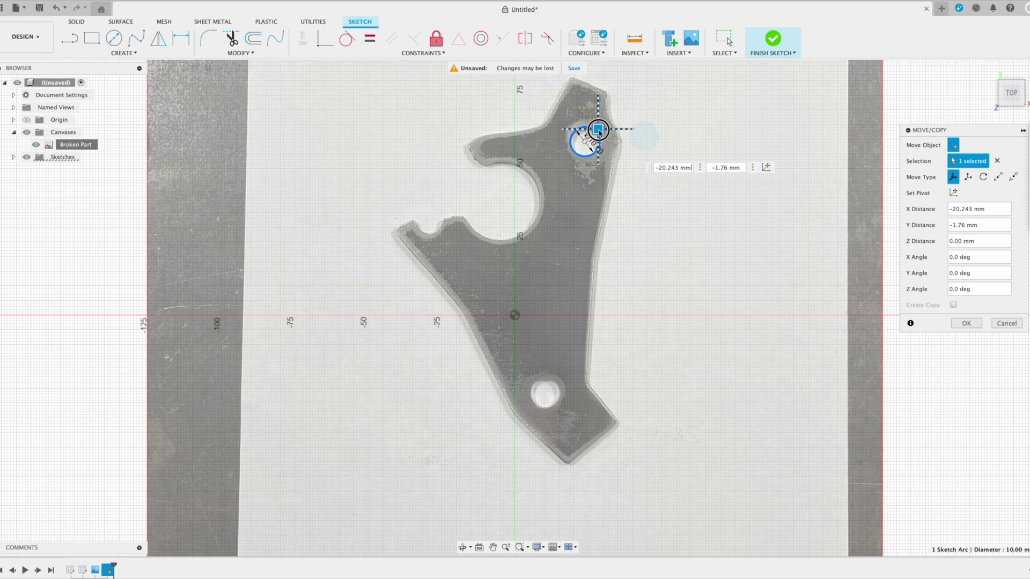
drag(599, 132, 599, 131)
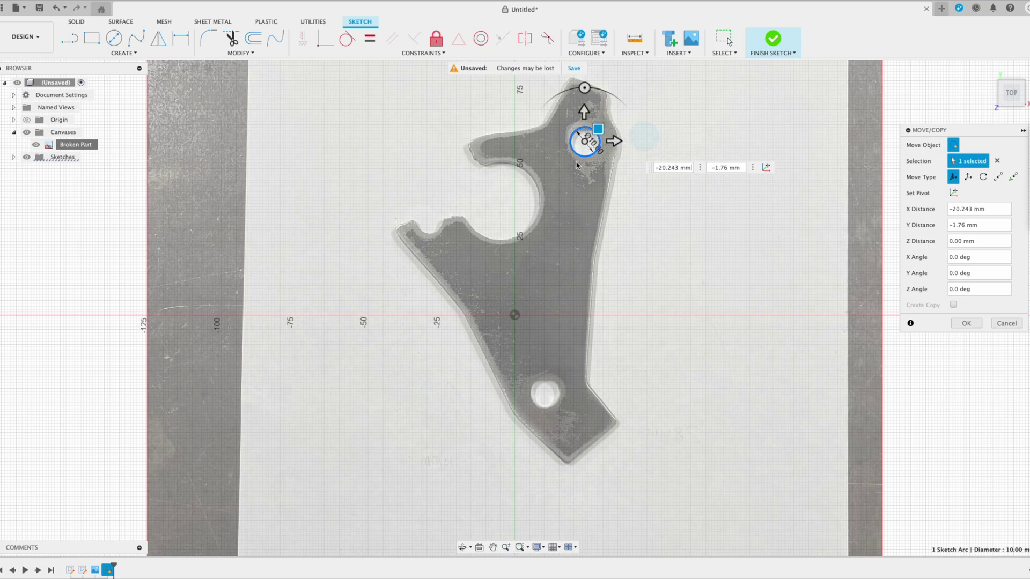
key(Return)
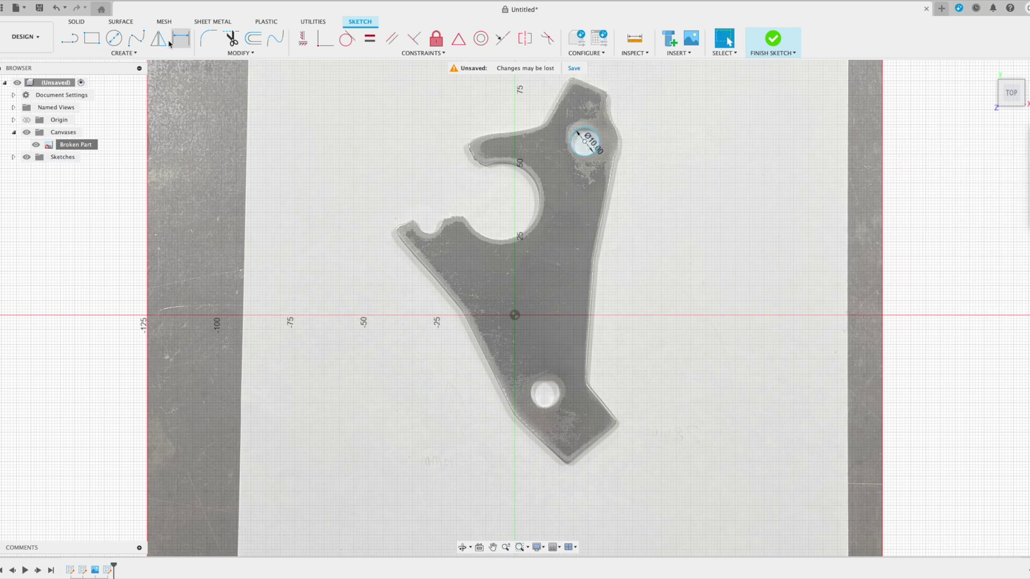
- Draw a 10 mm center diameter circle on the blank area beside the plate's lower hole
click(113, 38)
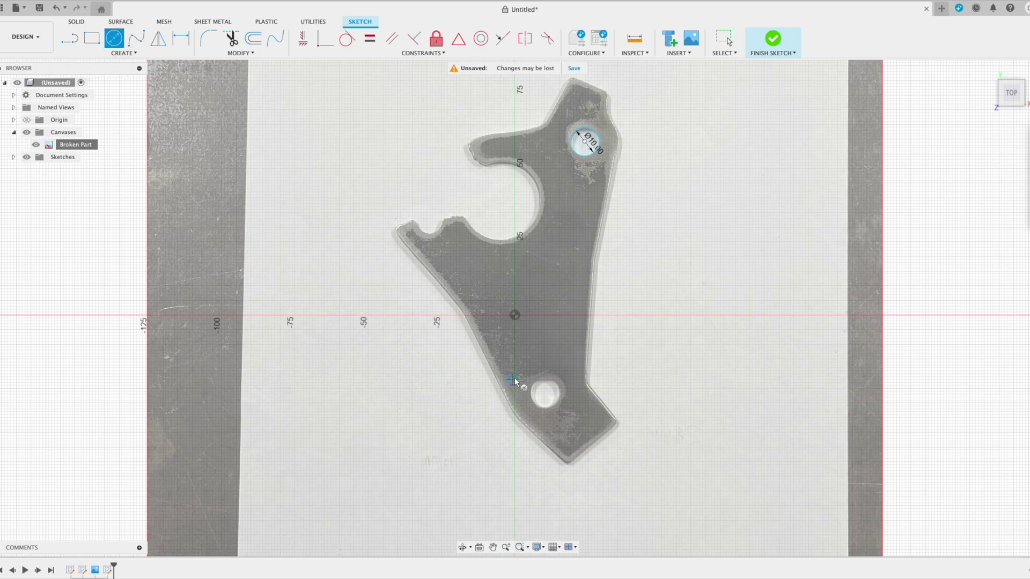
click(462, 379)
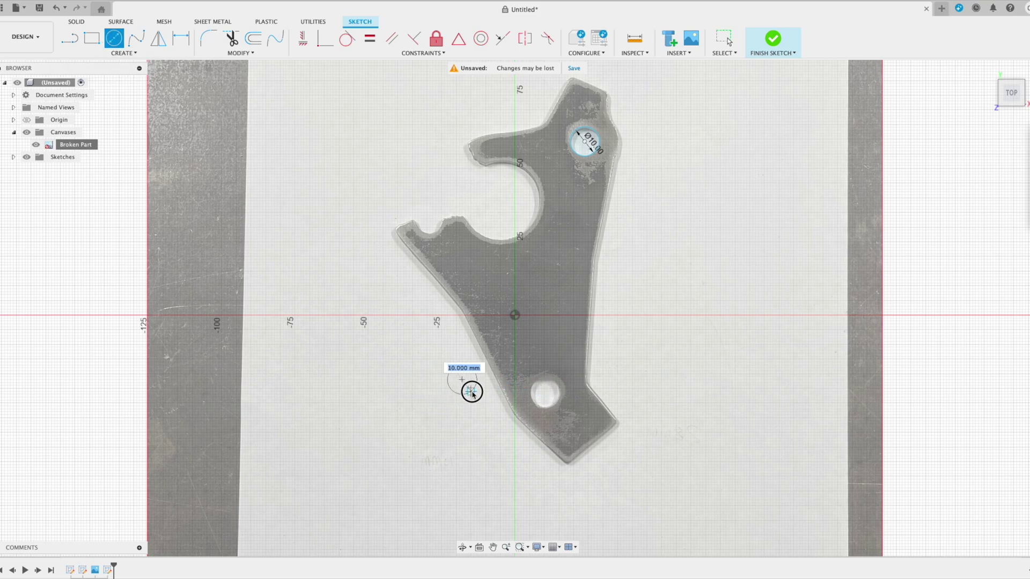
text(10)
key(Return)
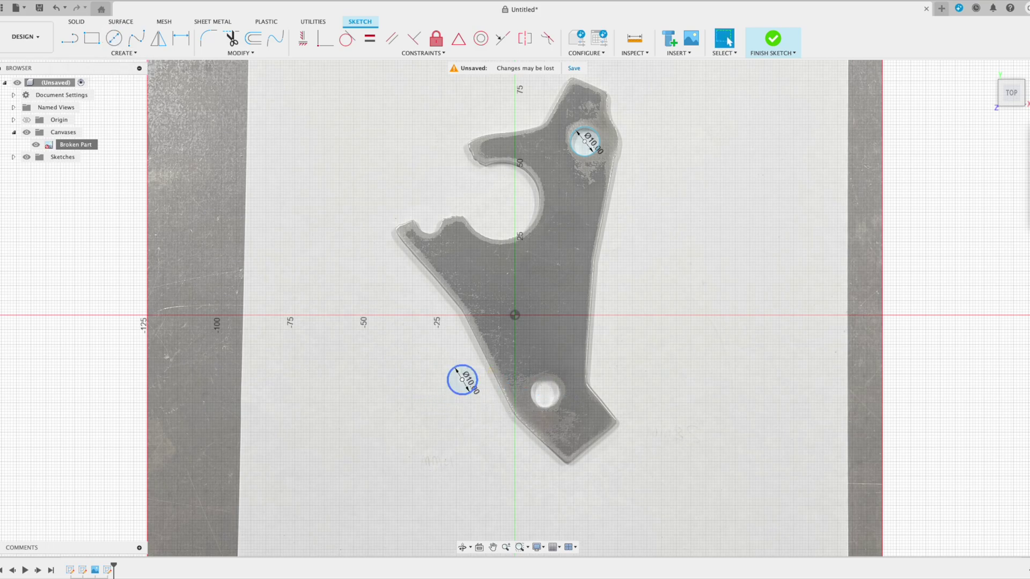
key(Escape)
- Move the new 10 mm circle about 28.34 mm in X and -4.58 mm in Y onto the plate's lower hole
right_click(477, 386)
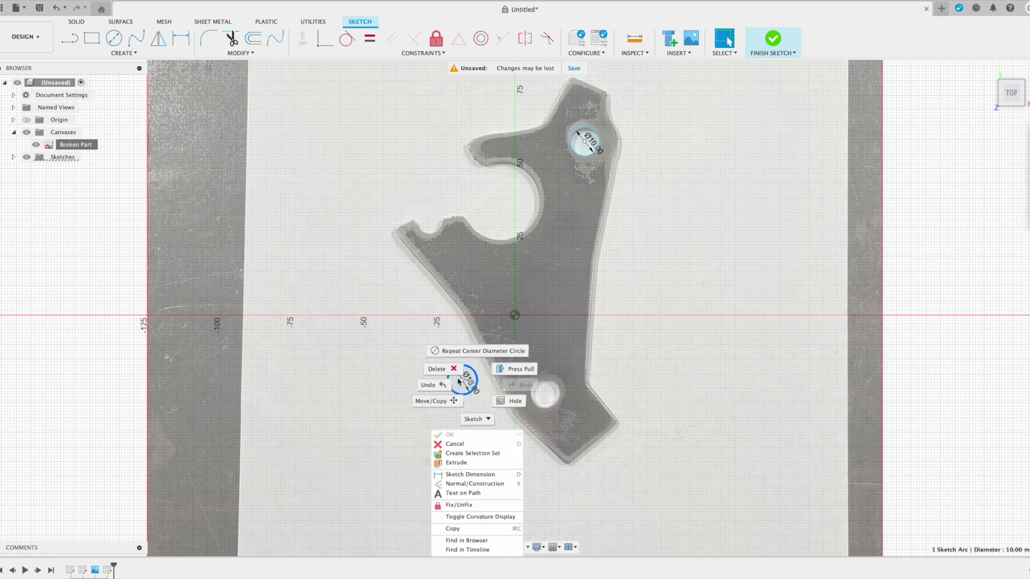
click(431, 401)
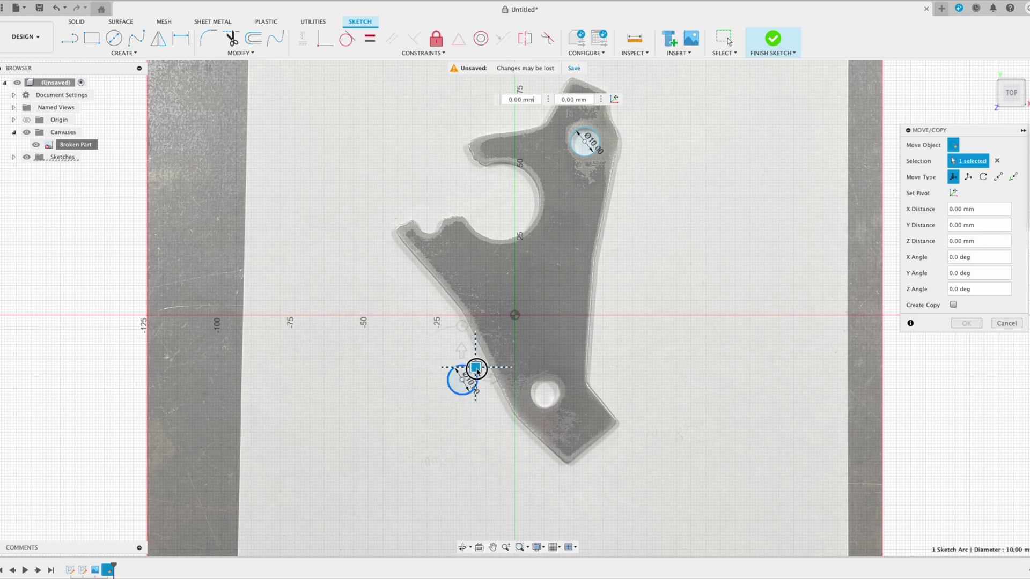
drag(476, 368, 559, 381)
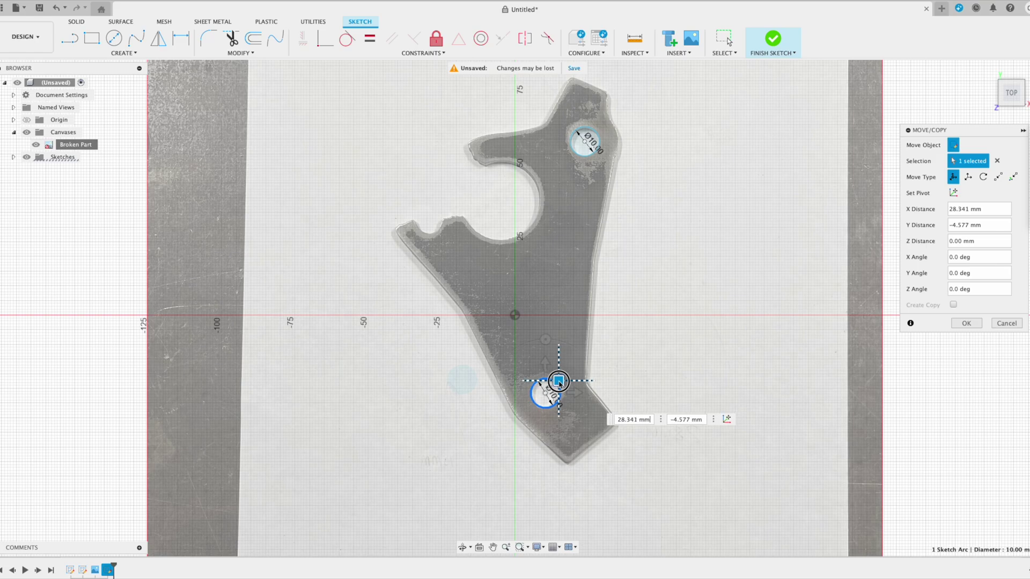
key(Return)
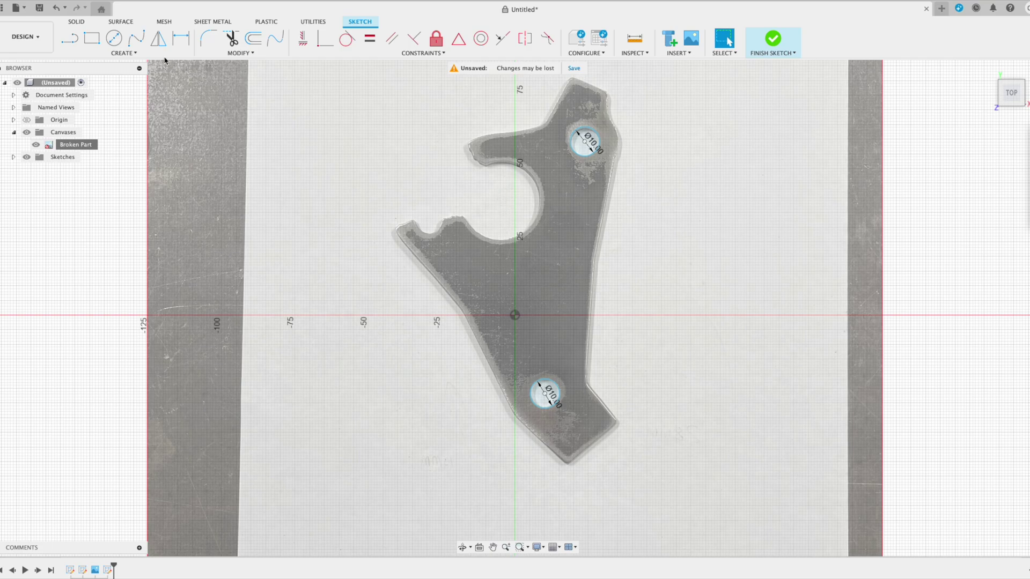
- Draw a 28 mm center diameter circle on the blank area above the plate's broken notch
click(114, 38)
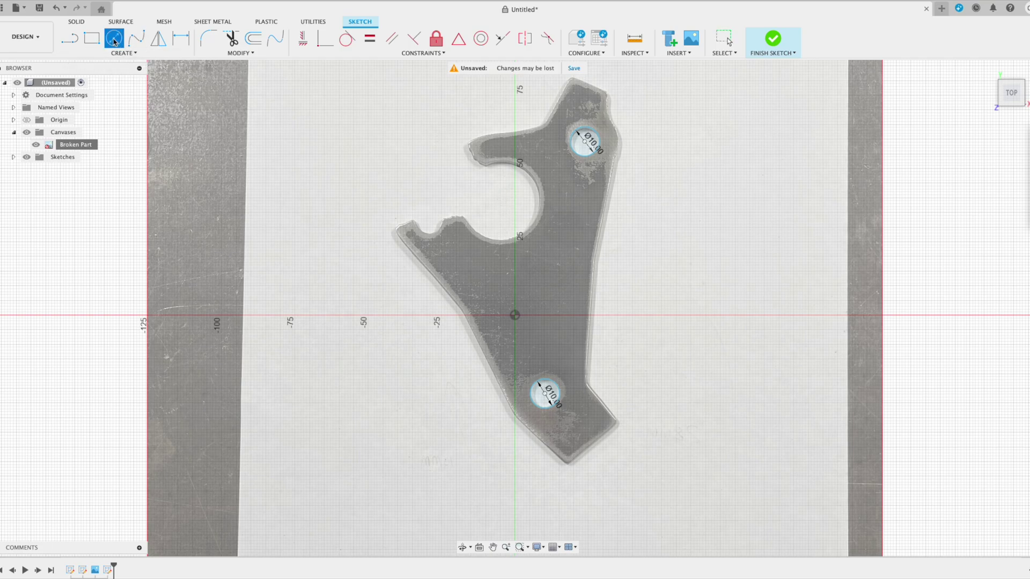
click(414, 159)
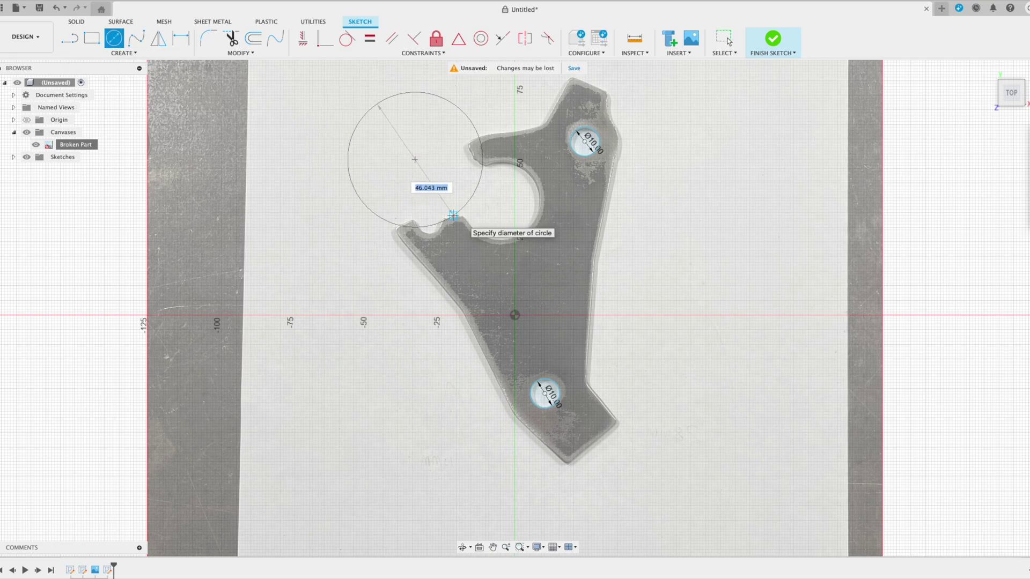
text(28)
key(Return)
key(Escape)
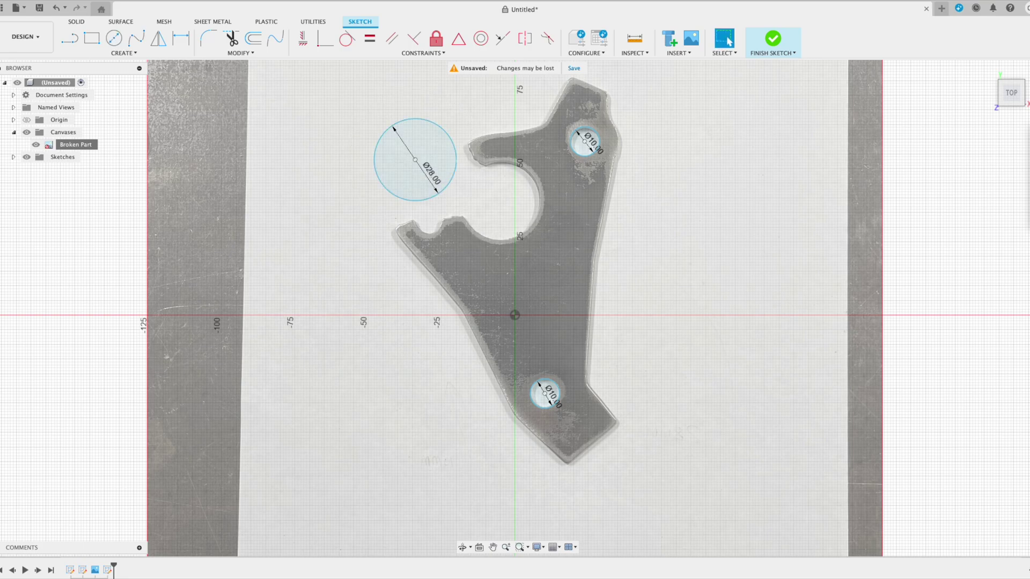
- Move the 28 mm circle about 29.05 mm in X and -14.43 mm in Y onto the large round cutout
right_click(456, 157)
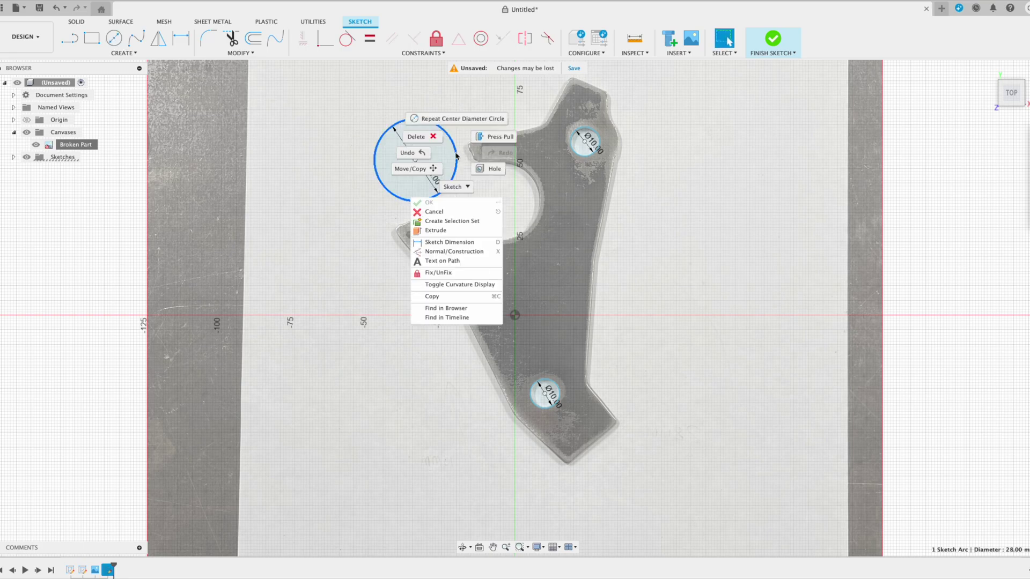
click(433, 170)
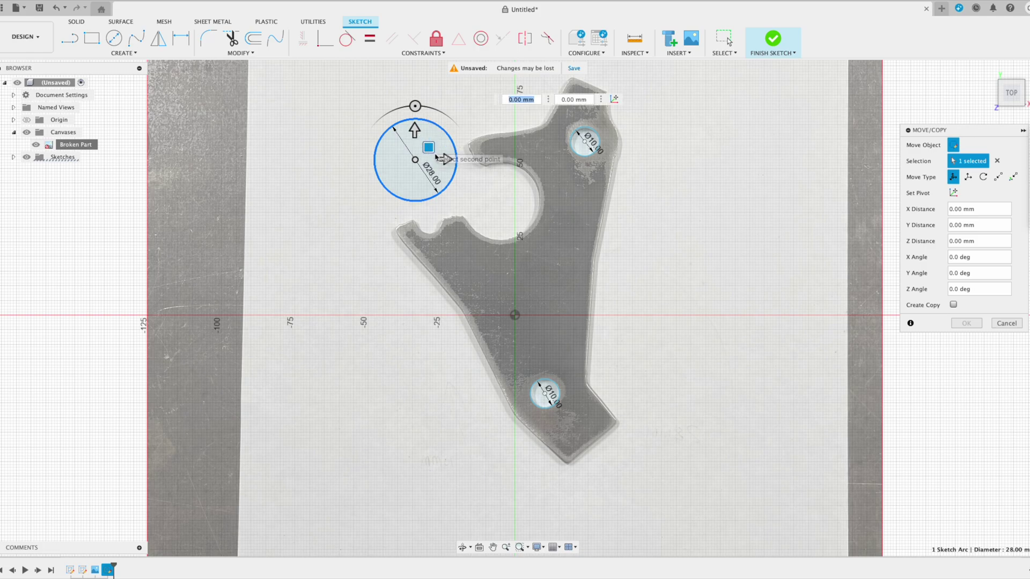
drag(429, 147, 512, 189)
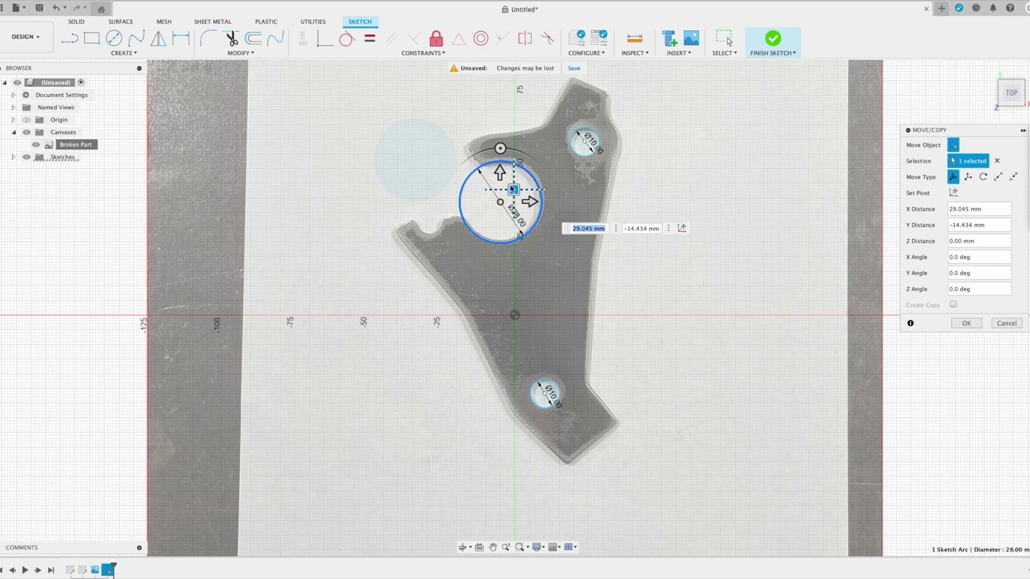
key(Return)
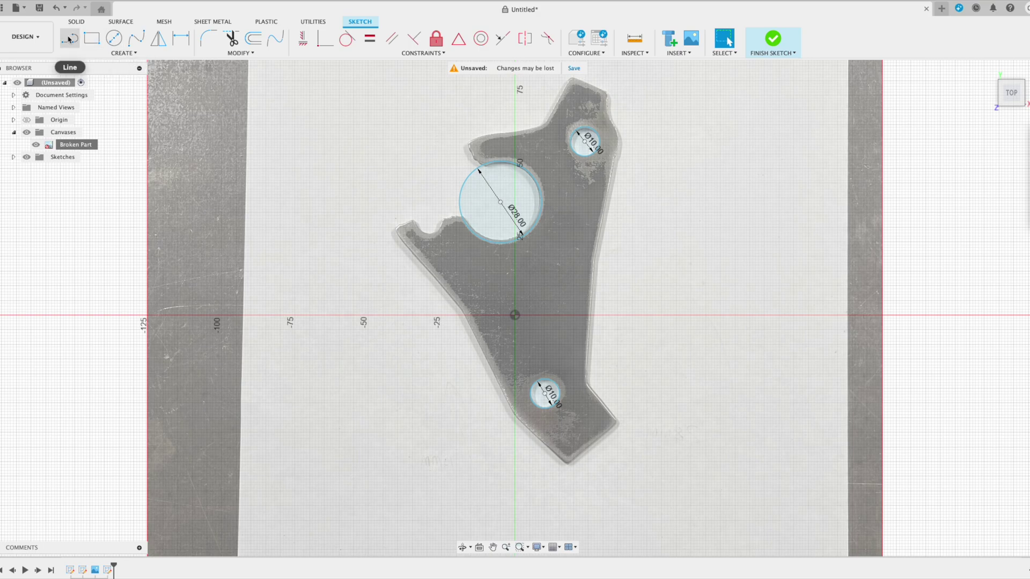
- Draw a line about 14 mm long along the plate's short slanted top edge
click(69, 38)
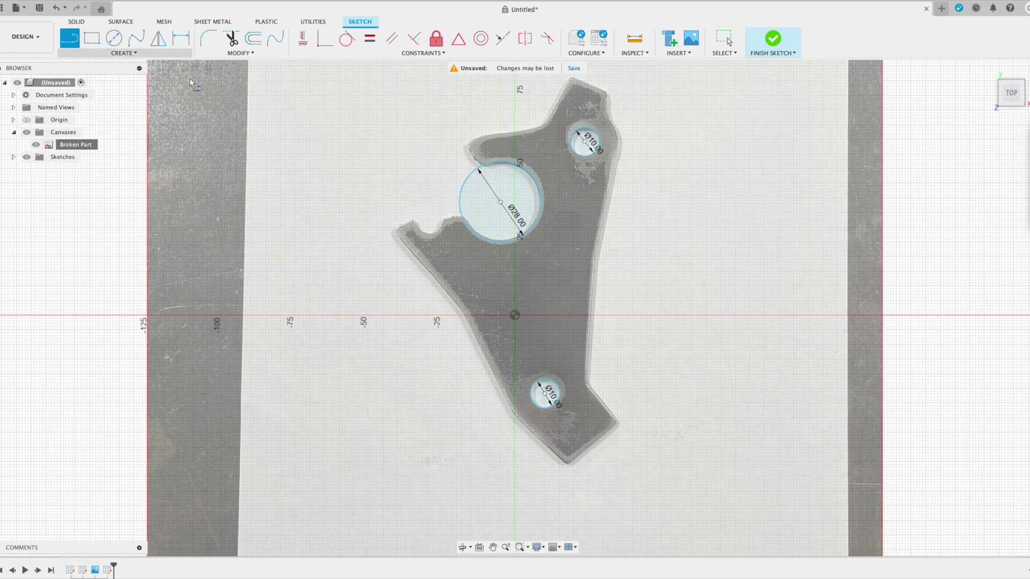
click(570, 79)
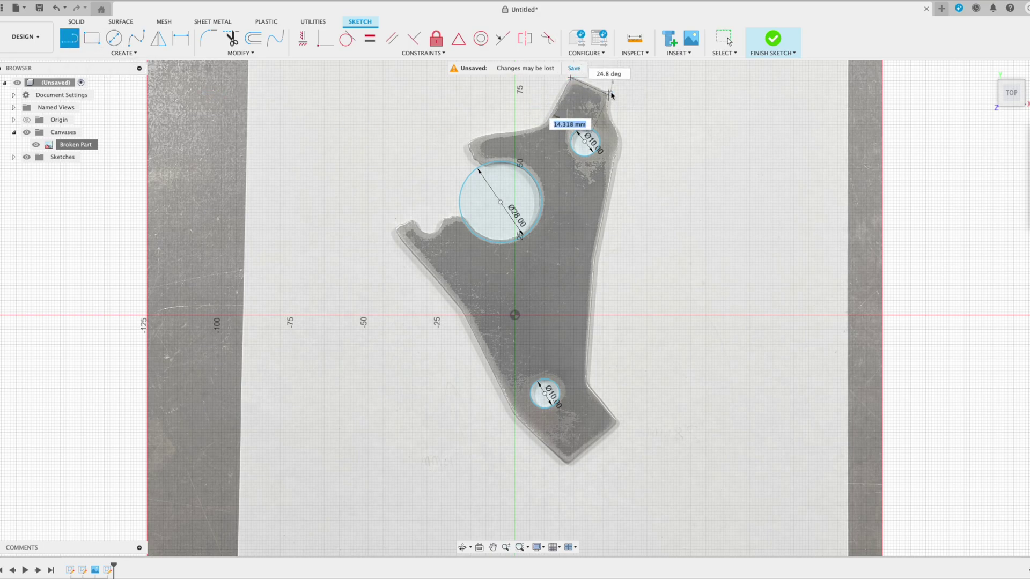
click(610, 95)
key(Escape)
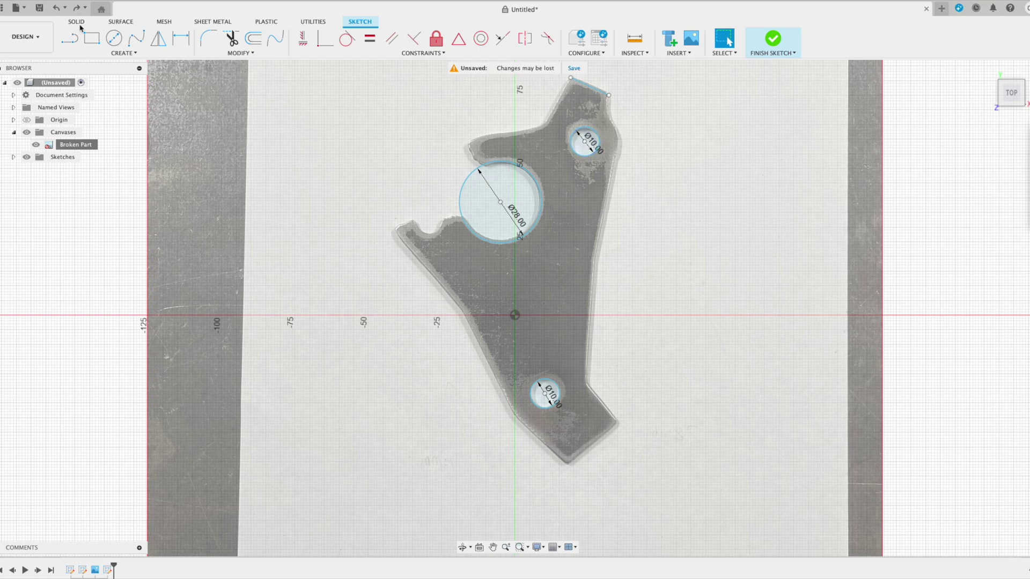
- Draw outer circles concentric with the upper and lower 10 mm holes, reaching the plate's outer edge, the lower one about 25 mm in diameter
click(114, 38)
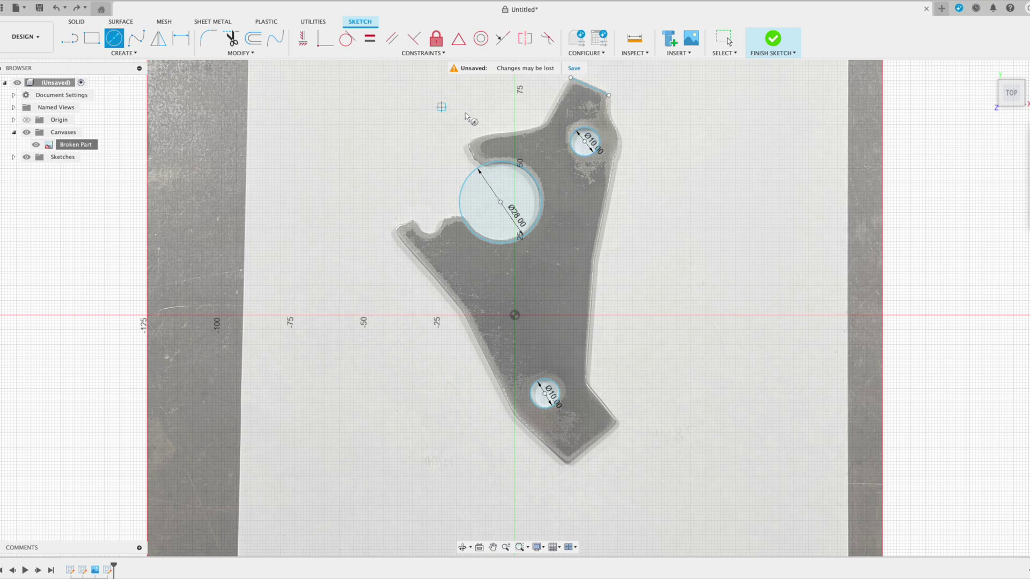
click(585, 142)
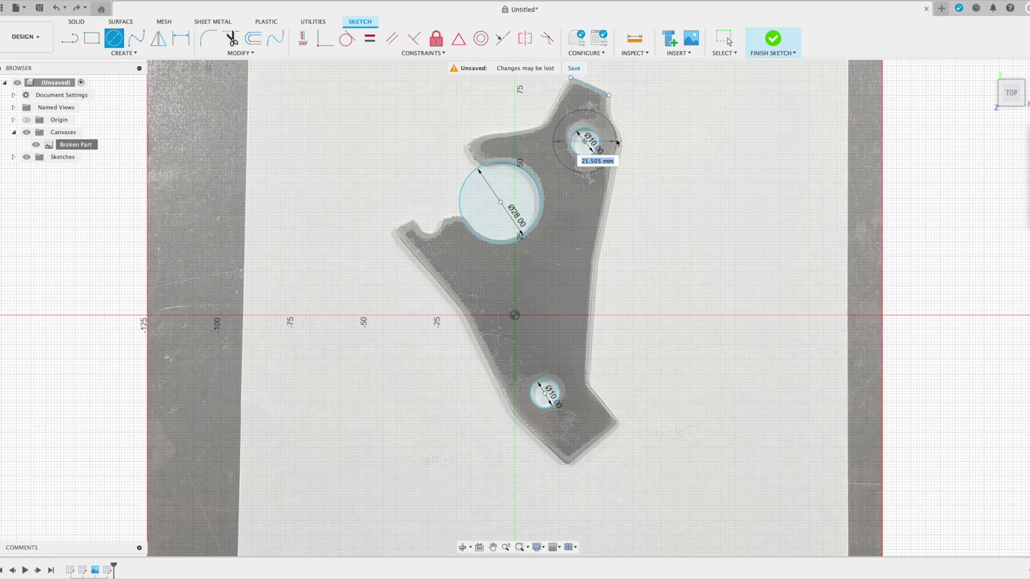
click(620, 142)
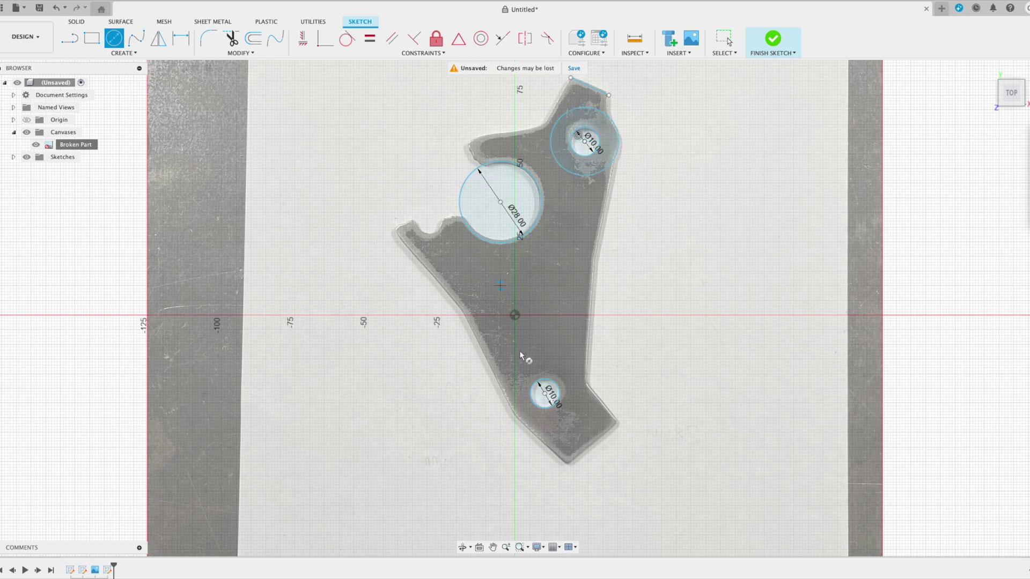
click(544, 393)
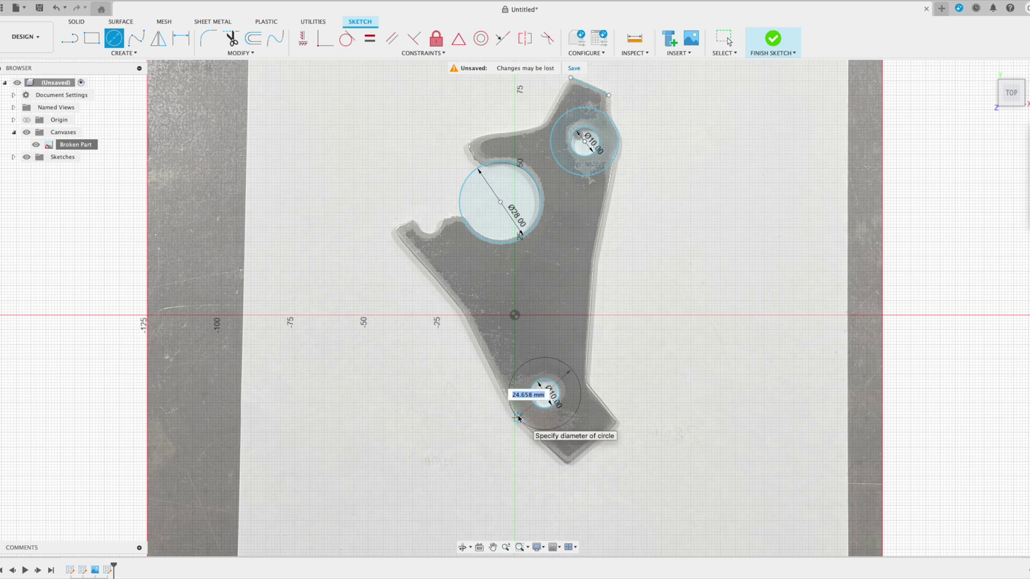
click(518, 418)
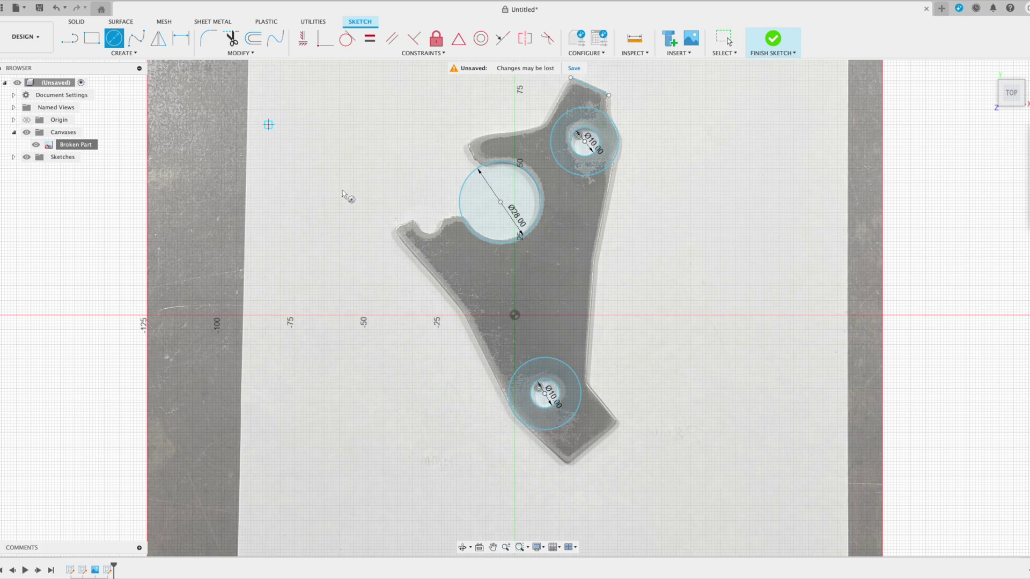
- Draw a 10 mm center diameter circle just above the small broken notch on the plate's left arm
click(423, 203)
text(10)
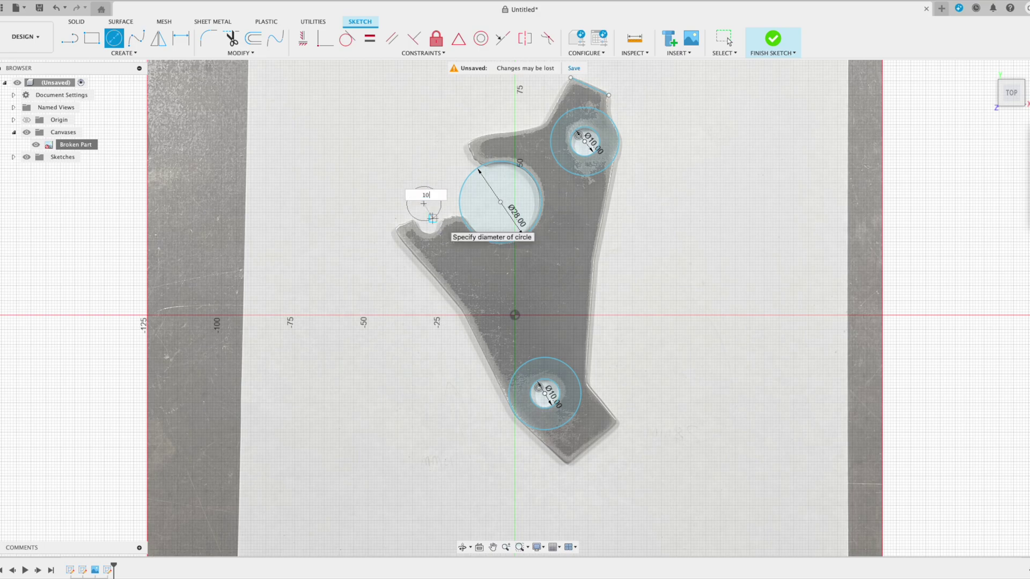
key(Return)
click(724, 39)
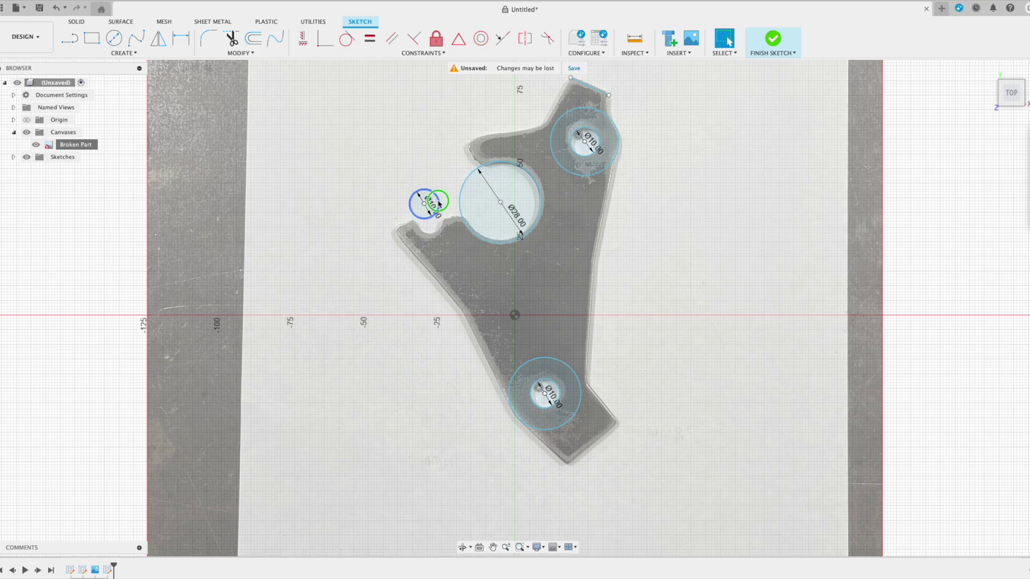
- Move the notch's 10 mm circle about 1.58 mm in X and -4.93 mm in Y onto the small broken notch
right_click(438, 204)
click(421, 217)
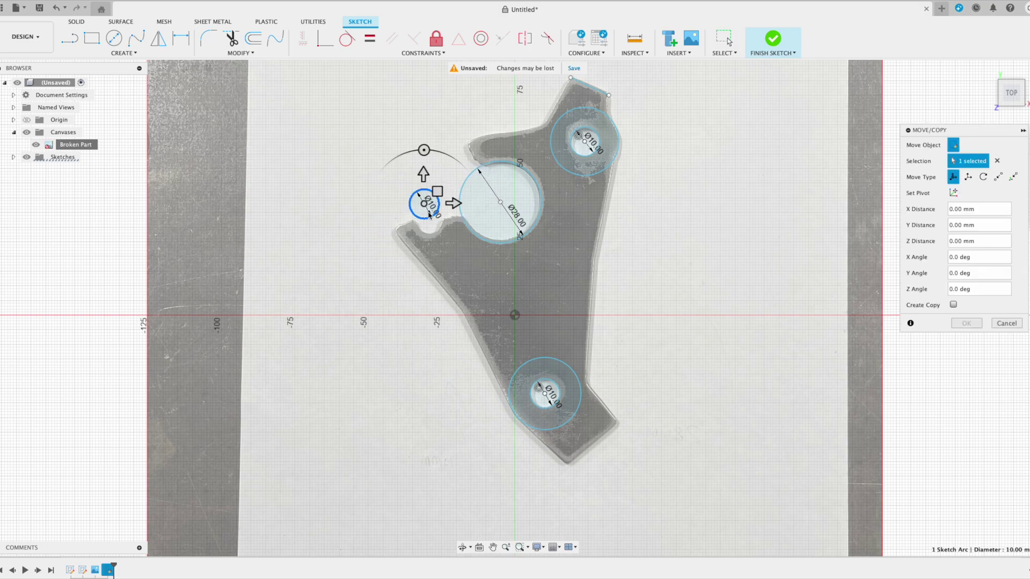
drag(437, 192, 441, 209)
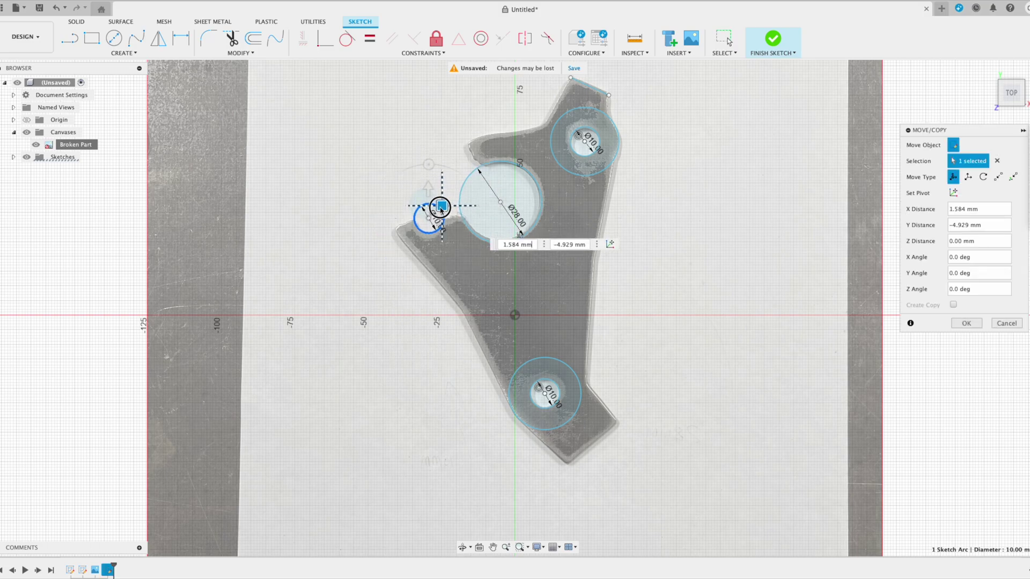
key(Return)
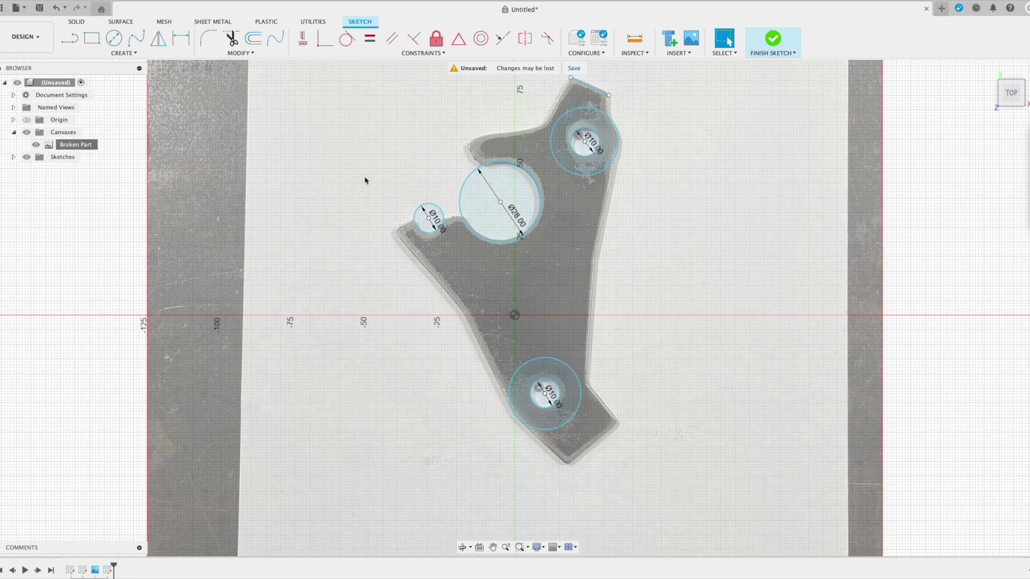
- Trace the plate's left edge with lines from the arm tip to the lower outer circle and from the bottom corner back to that circle
click(70, 38)
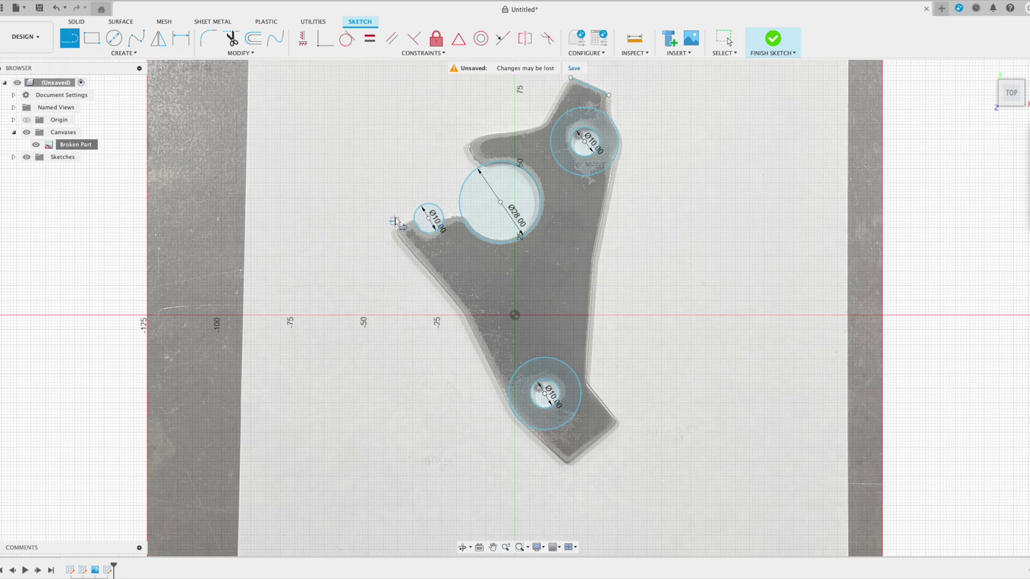
click(395, 230)
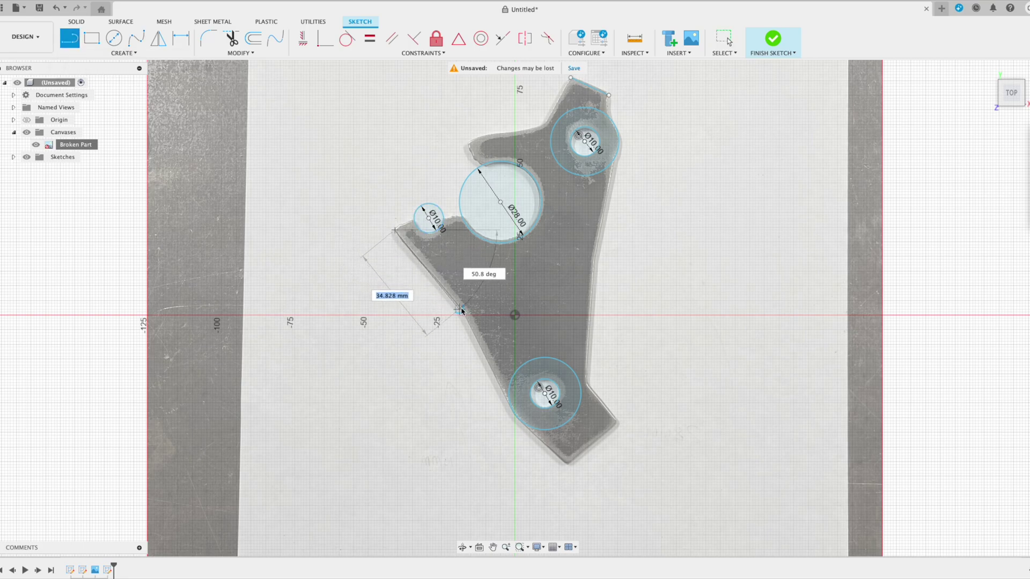
click(460, 310)
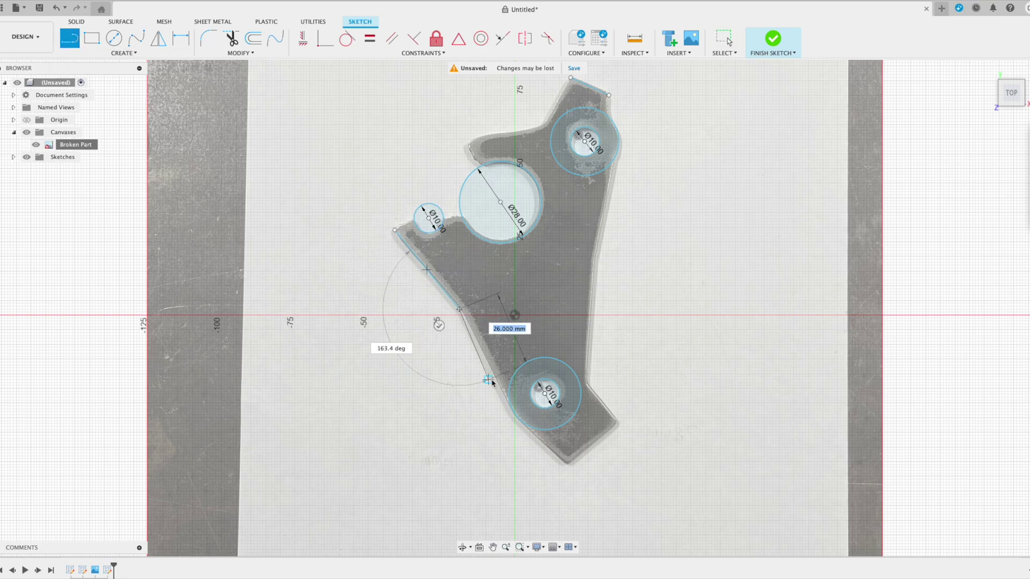
click(511, 411)
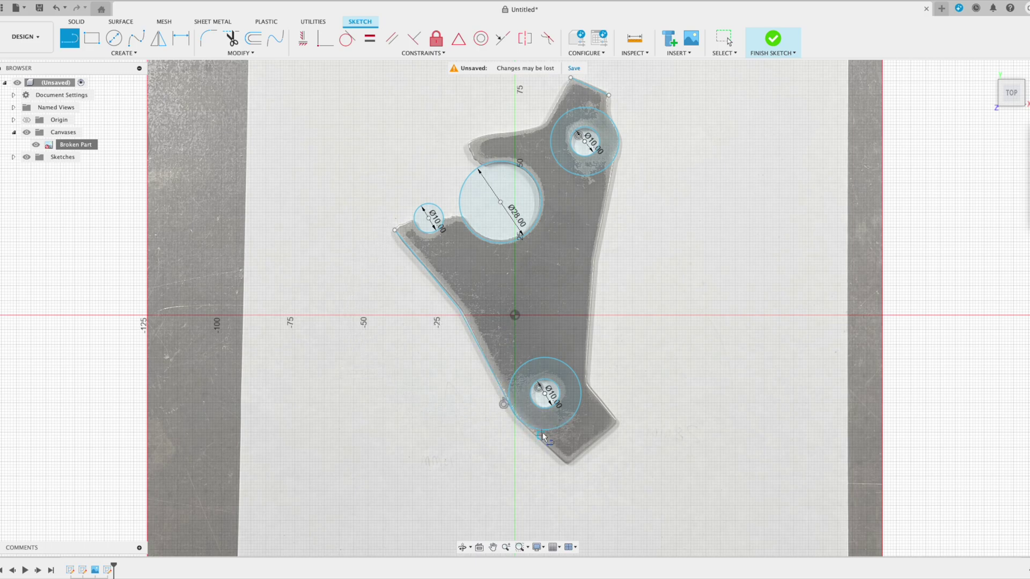
click(567, 465)
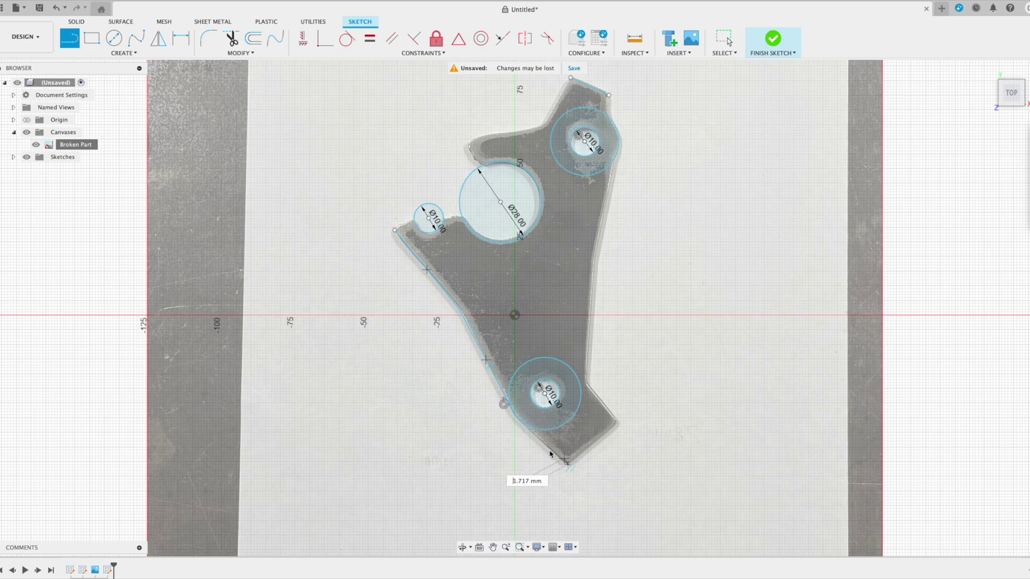
double_click(528, 429)
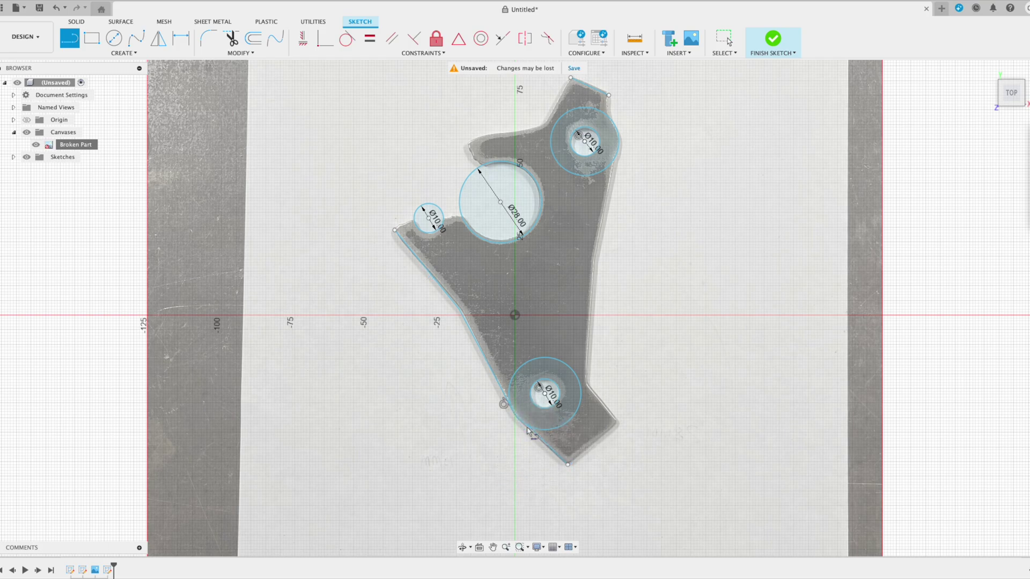
- Trace the plate's right side with connected lines from the bottom corner through its three corners up to the upper outer circle
click(618, 425)
click(587, 383)
click(593, 261)
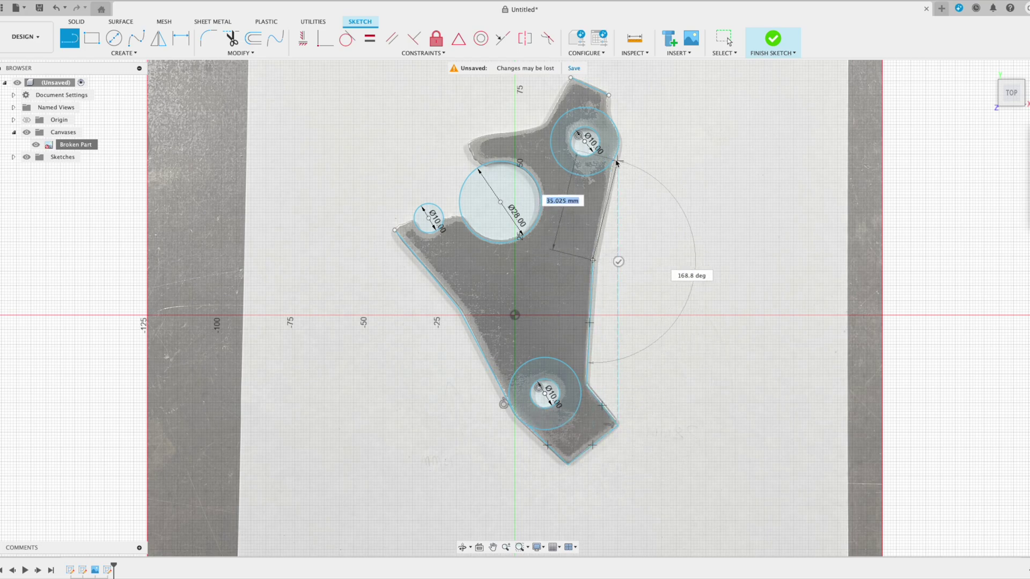
double_click(623, 152)
key(Escape)
- Trace the upper tip's inner edge down to the inner corner and a short stretch of the upper arm's edge with lines
key(l)
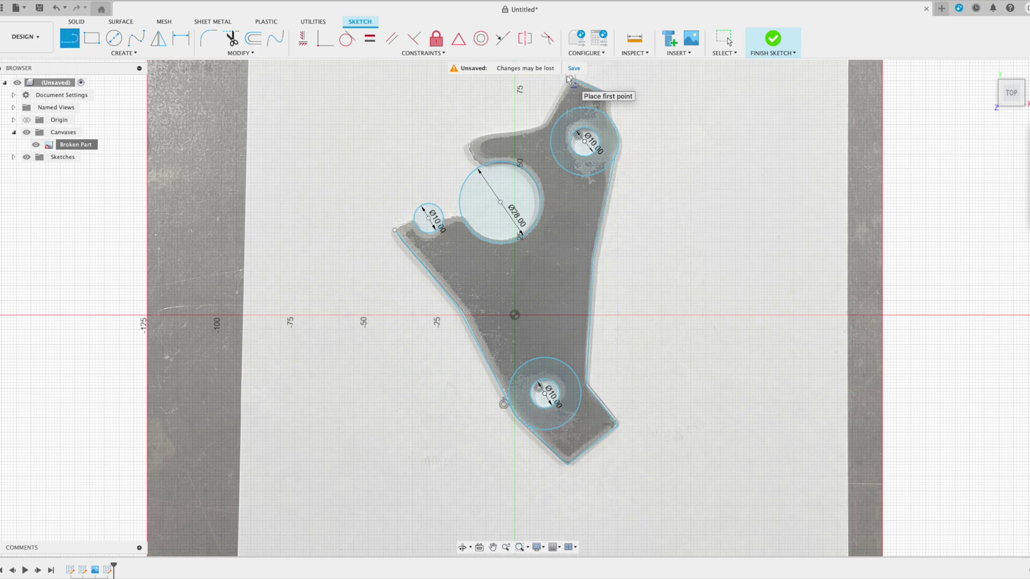
click(547, 129)
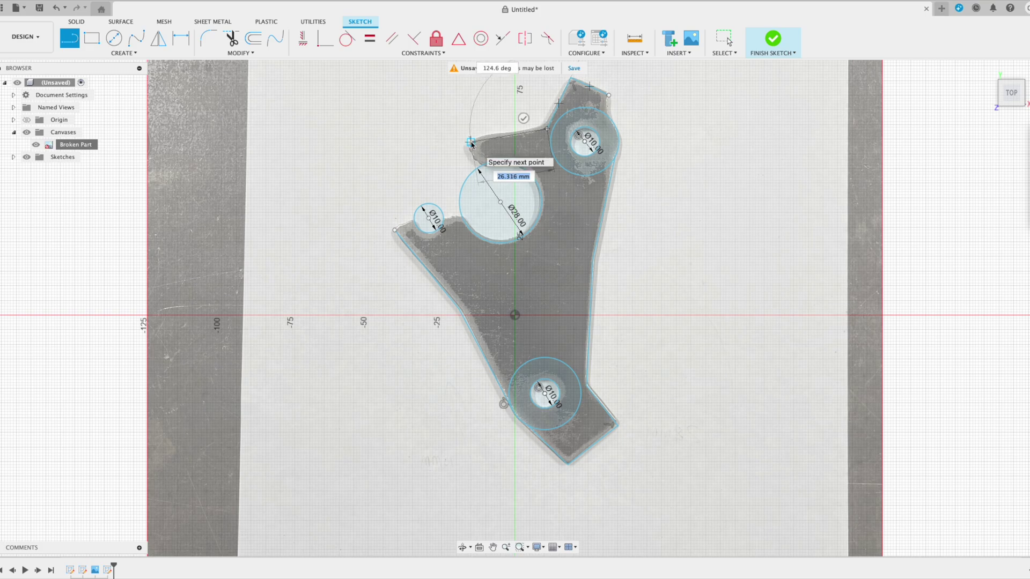
key(Escape)
click(70, 37)
click(547, 124)
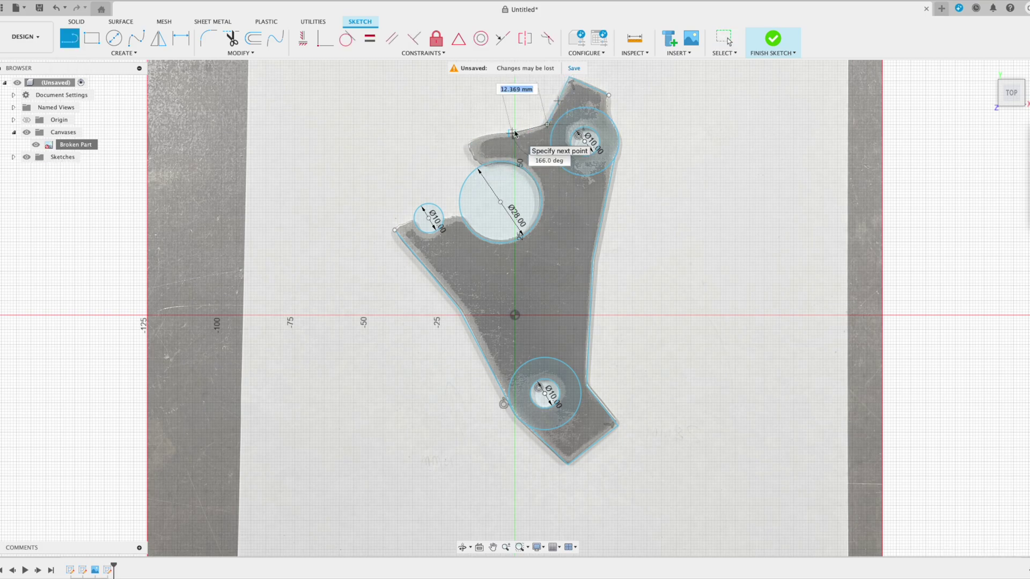
click(529, 128)
key(Escape)
click(124, 53)
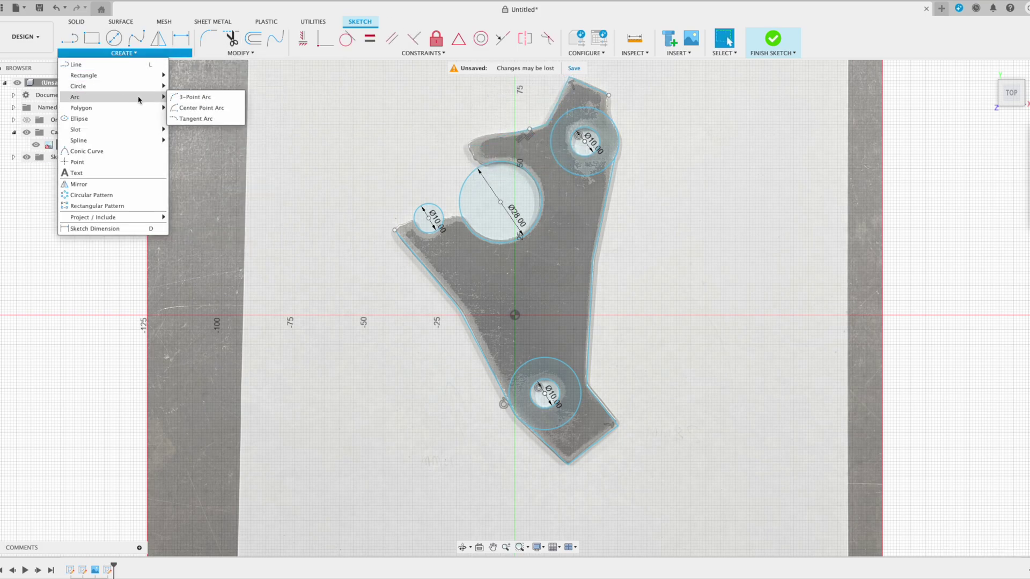
click(201, 96)
scroll(517, 129, up, 5)
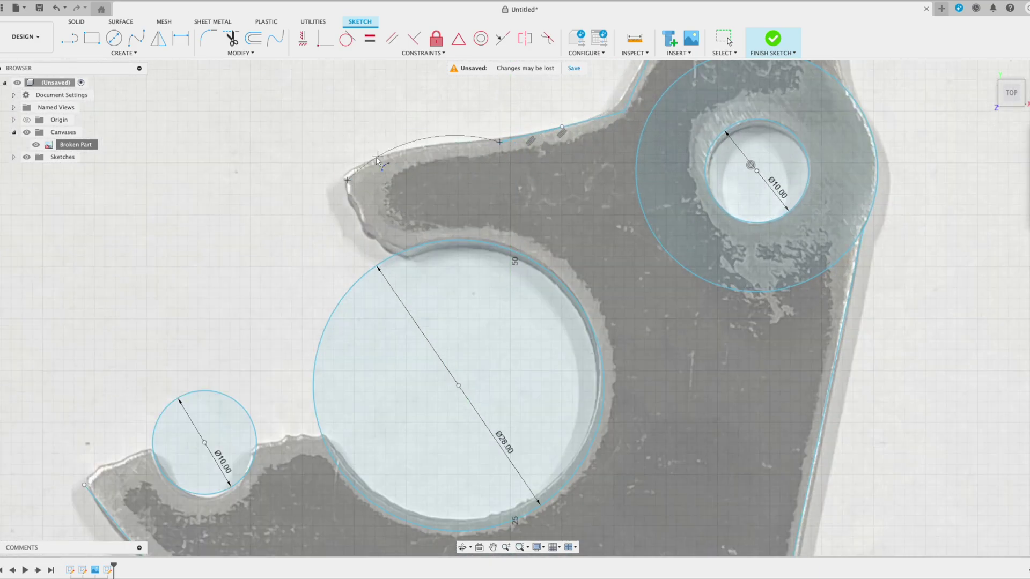
key(Escape)
- Draw a larger circle concentric with the 28 mm cutout, sized to follow the outer edge of the broken upper arm
scroll(381, 169, down, 6)
key(c)
click(403, 222)
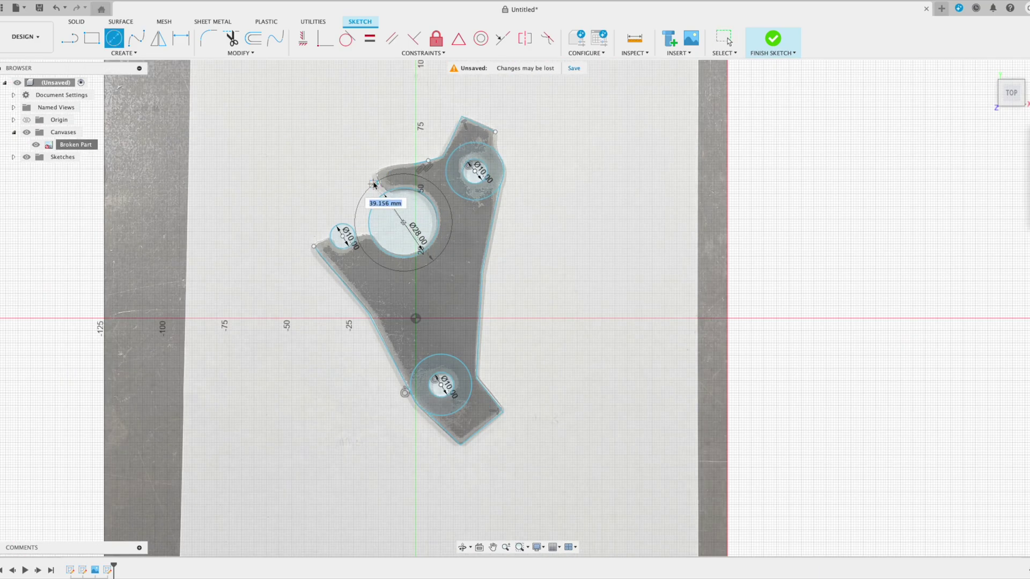
scroll(410, 159, up, 10)
- Redraw the lines from the plate's upper tip to the inner corner and on to the larger circle around the 28 mm cutout
scroll(357, 200, down, 10)
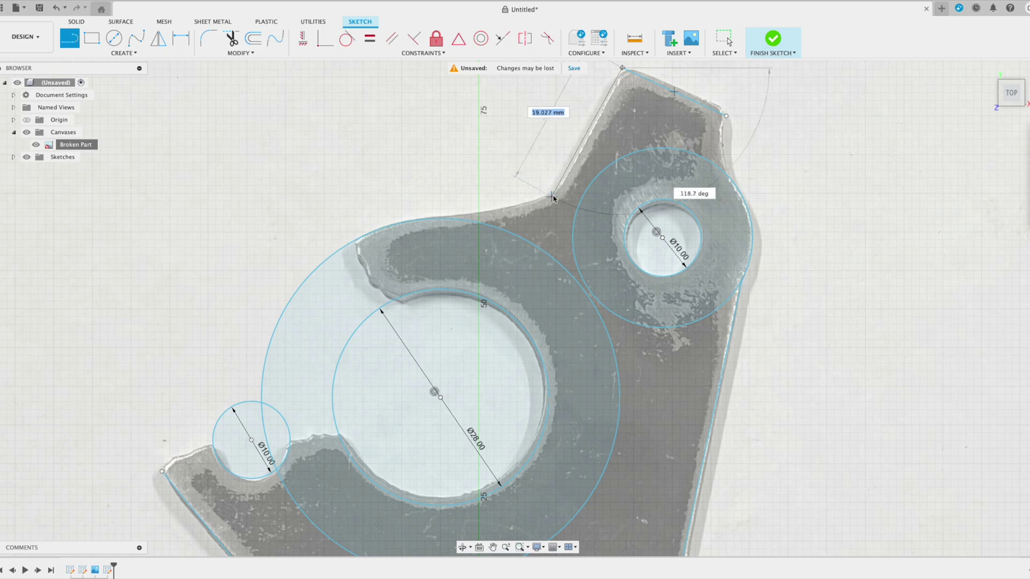
click(475, 205)
key(Escape)
scroll(357, 219, down, 3)
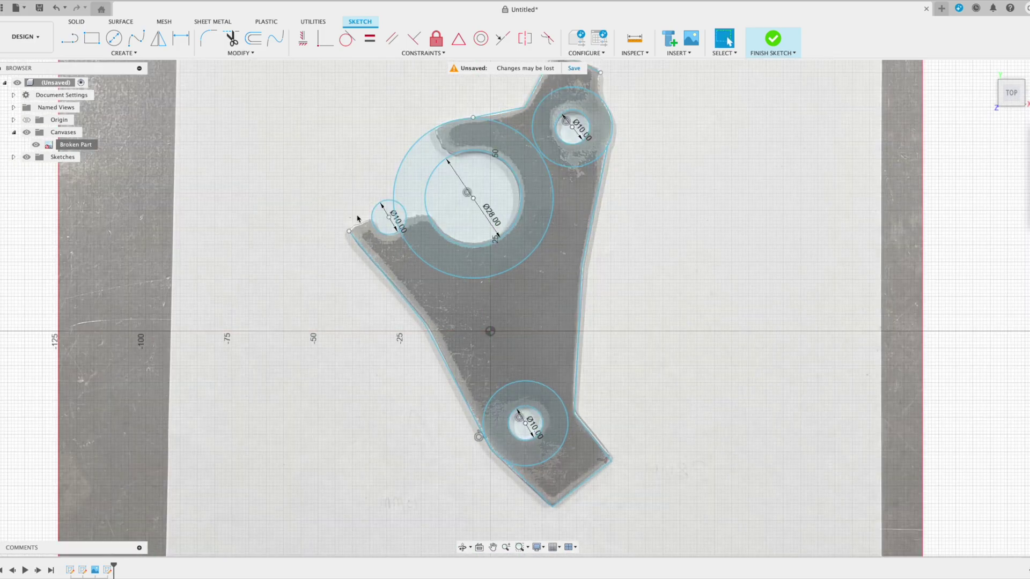
click(404, 177)
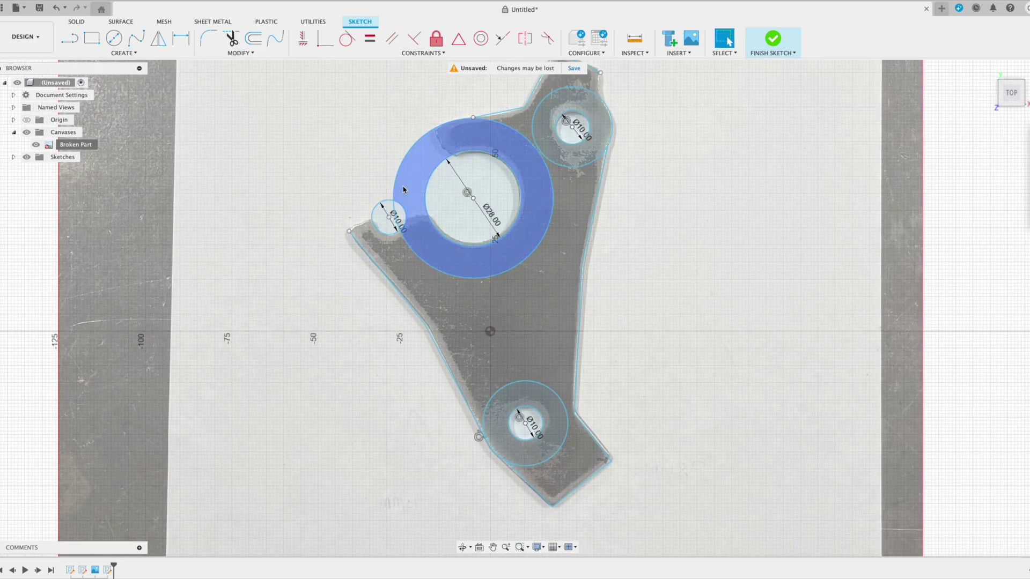
key(Escape)
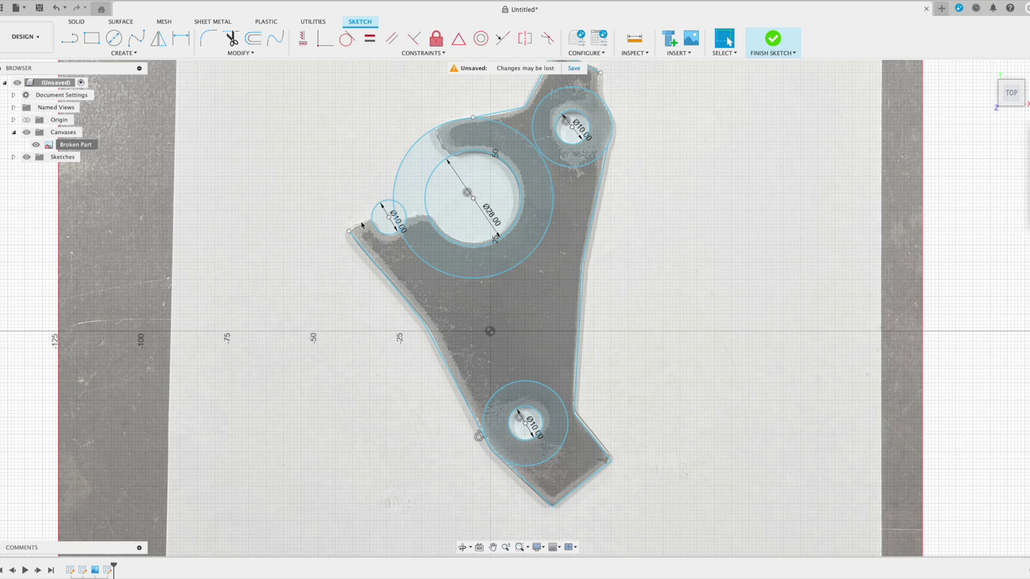
- Draw a circle concentric with the broken notch's 10 mm circle, sized to reach the tip of the left arm
click(114, 38)
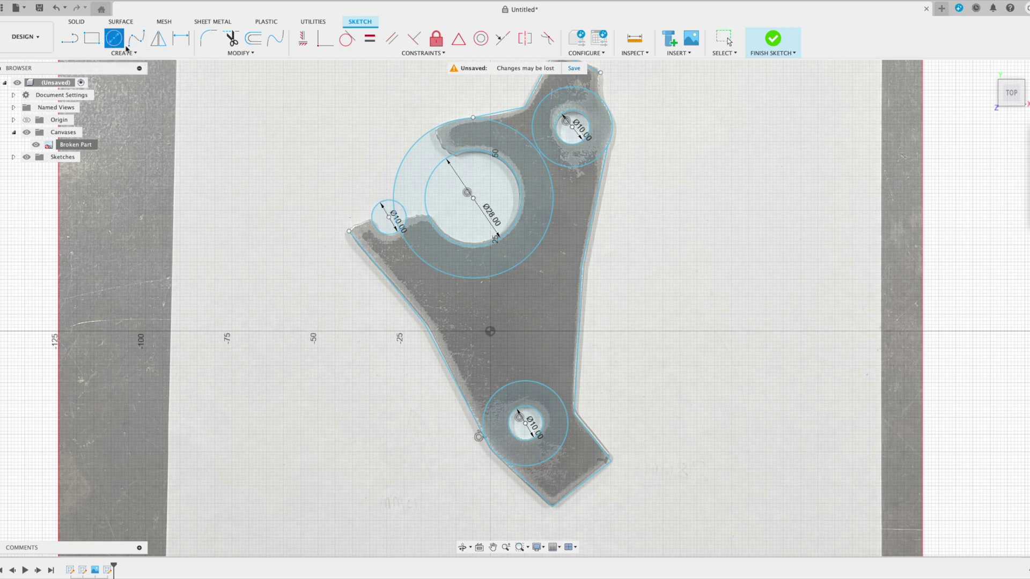
click(388, 217)
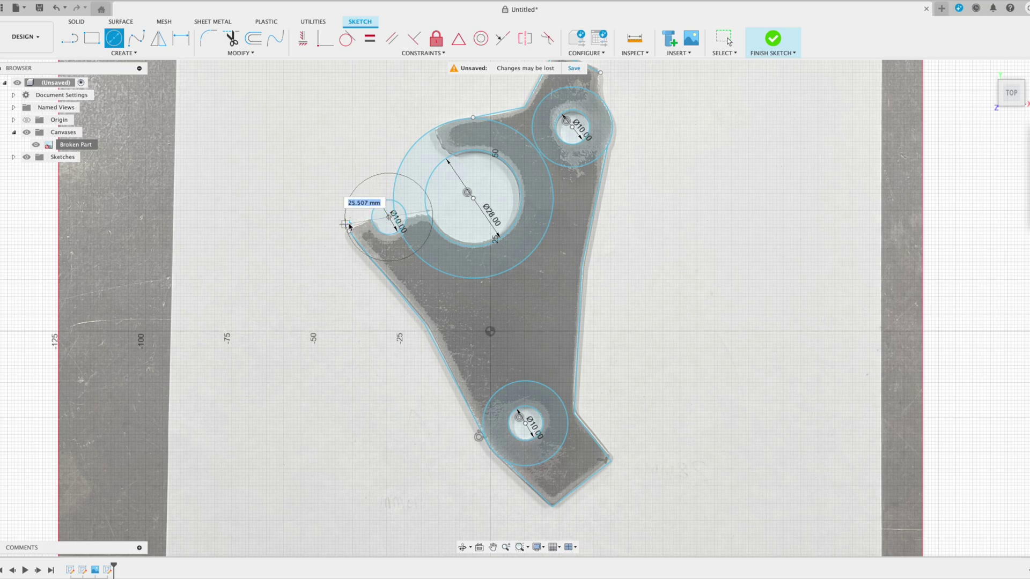
click(349, 226)
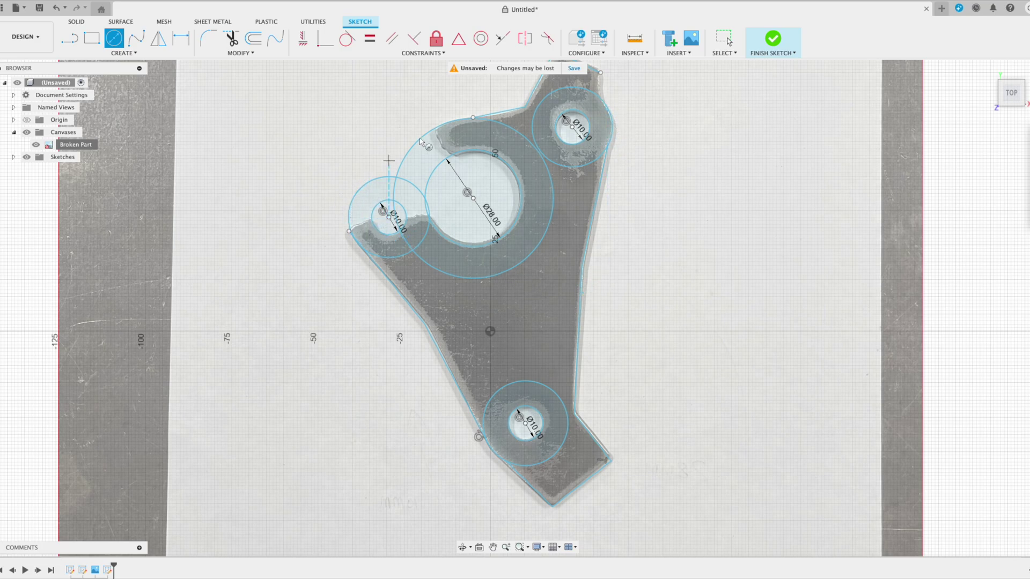
- Connect the outer circles around the notch and the 28 mm cutout with a straight line along the missing outer edge
click(69, 38)
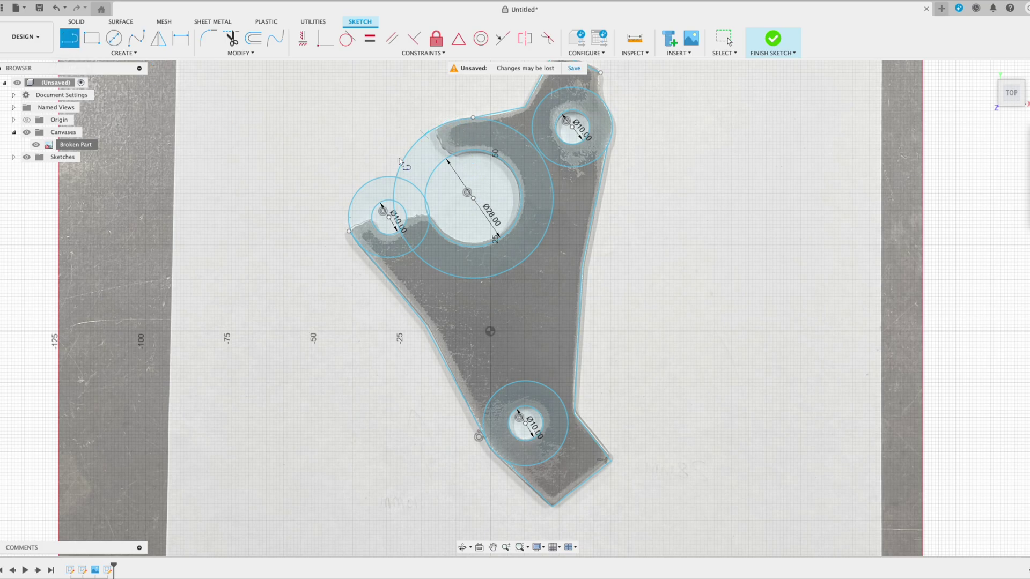
click(362, 187)
click(434, 133)
scroll(558, 163, down, 2)
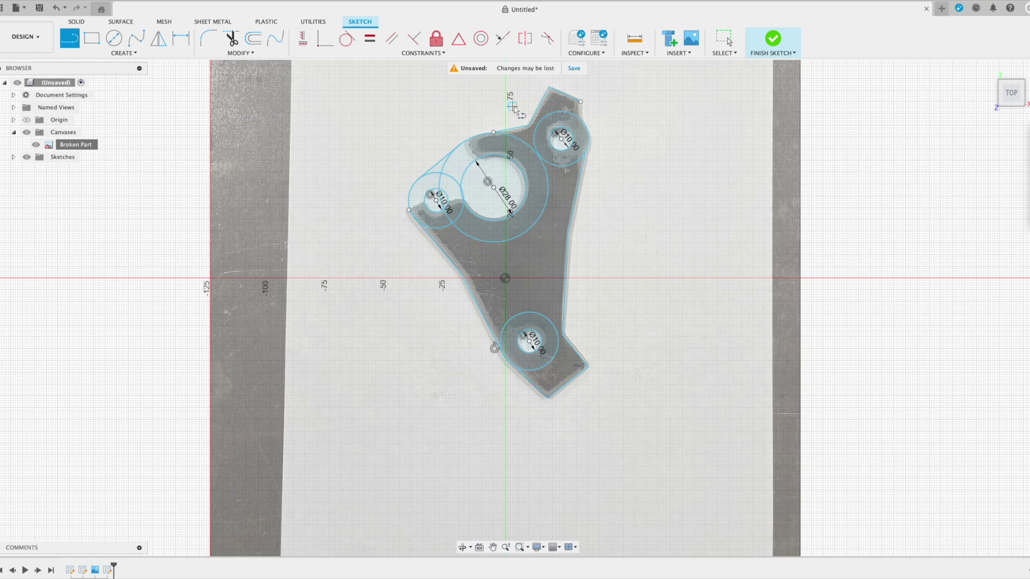
scroll(500, 109, up, 2)
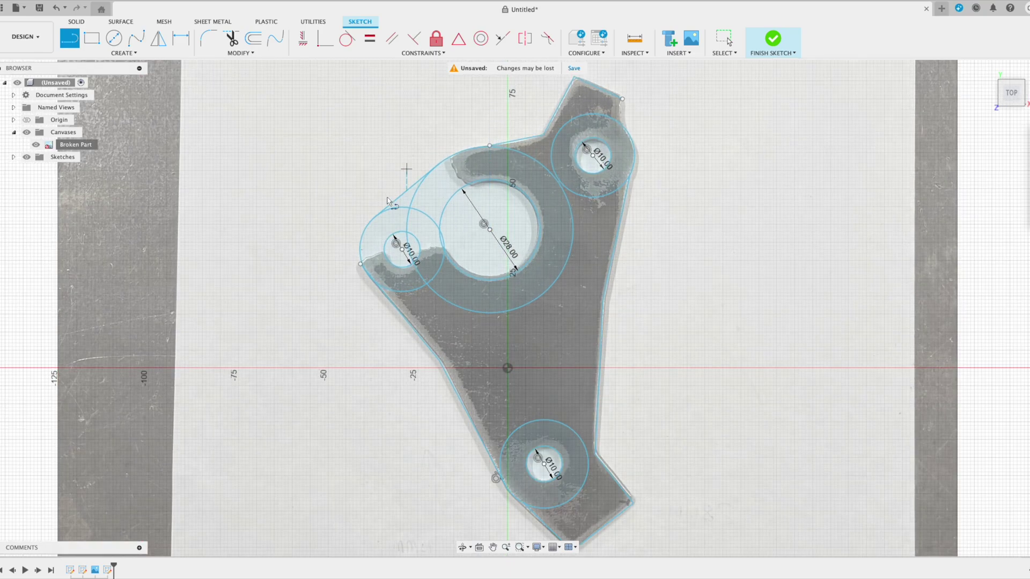
key(Escape)
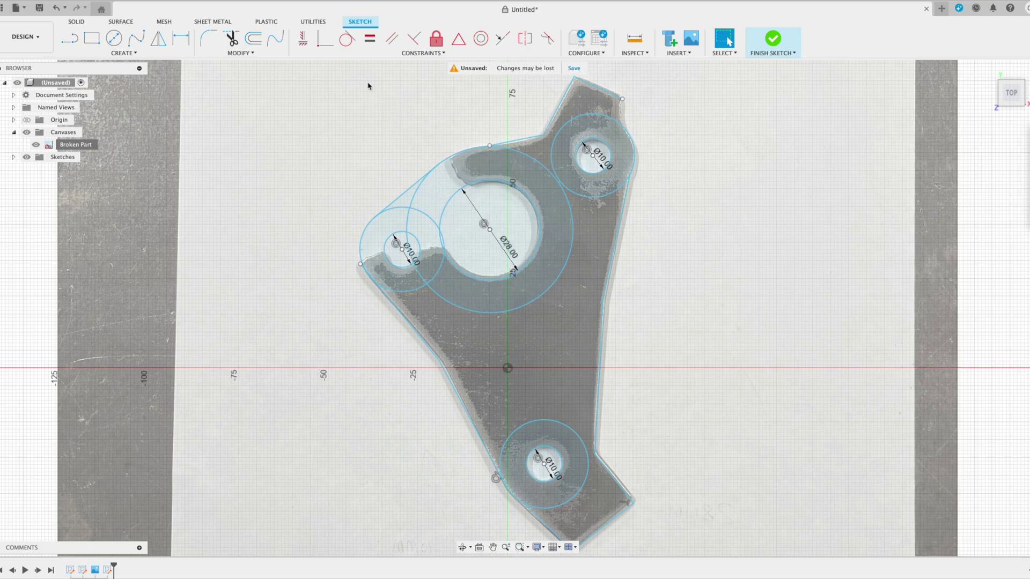
- Trim away the larger circle around the 28 mm cutout and the inner part of the notch's outer circle
click(232, 40)
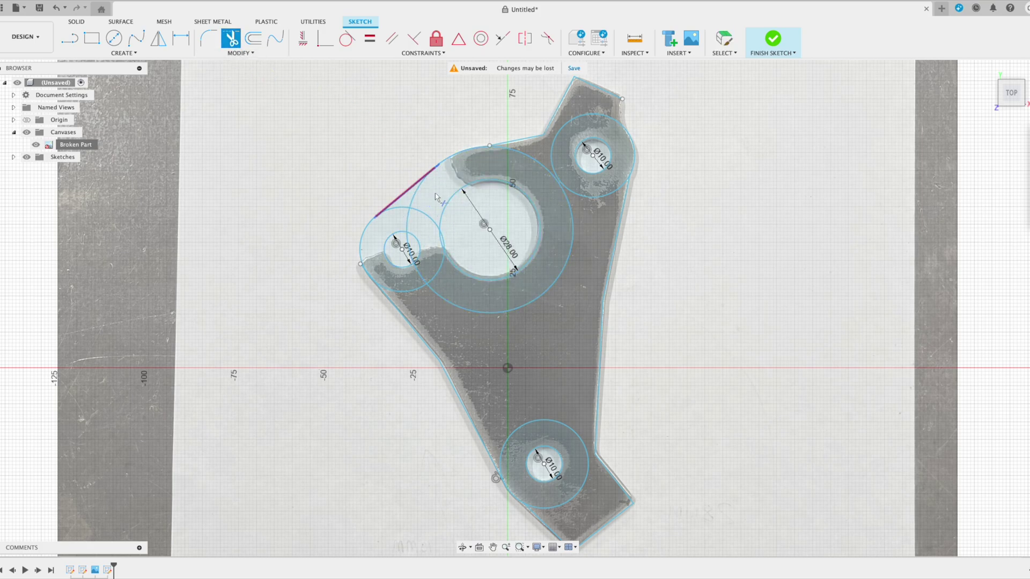
click(423, 182)
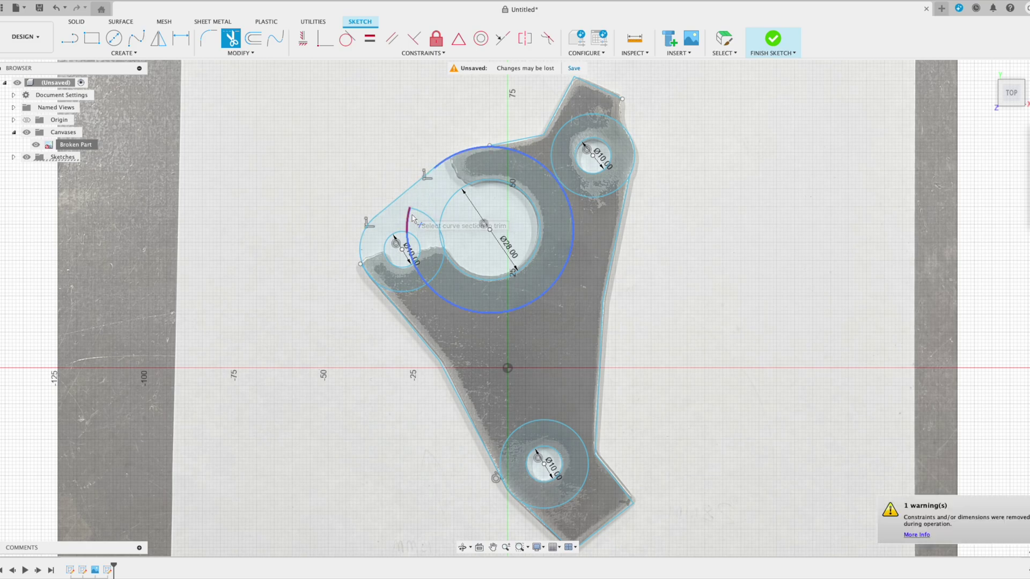
click(407, 222)
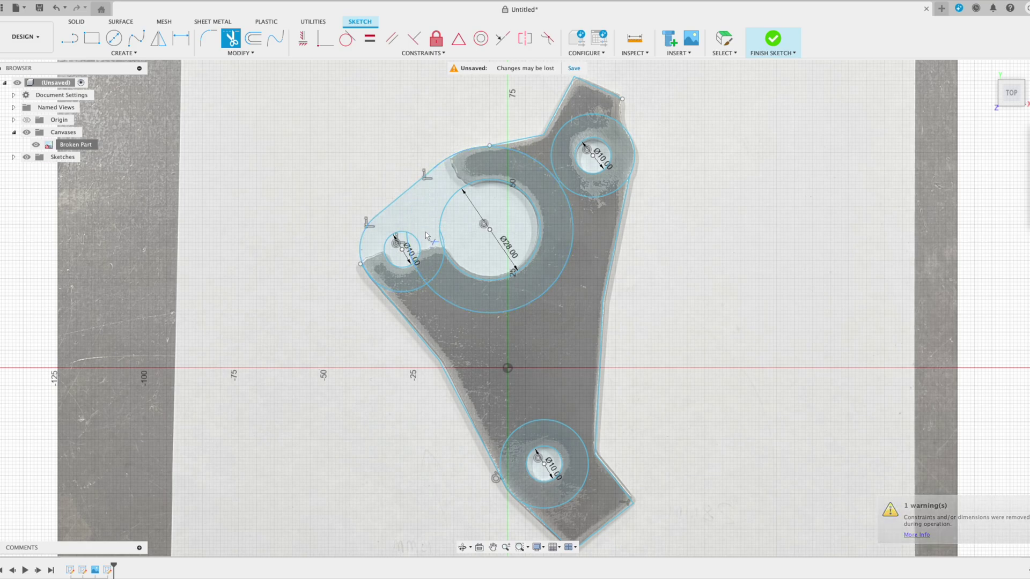
click(420, 303)
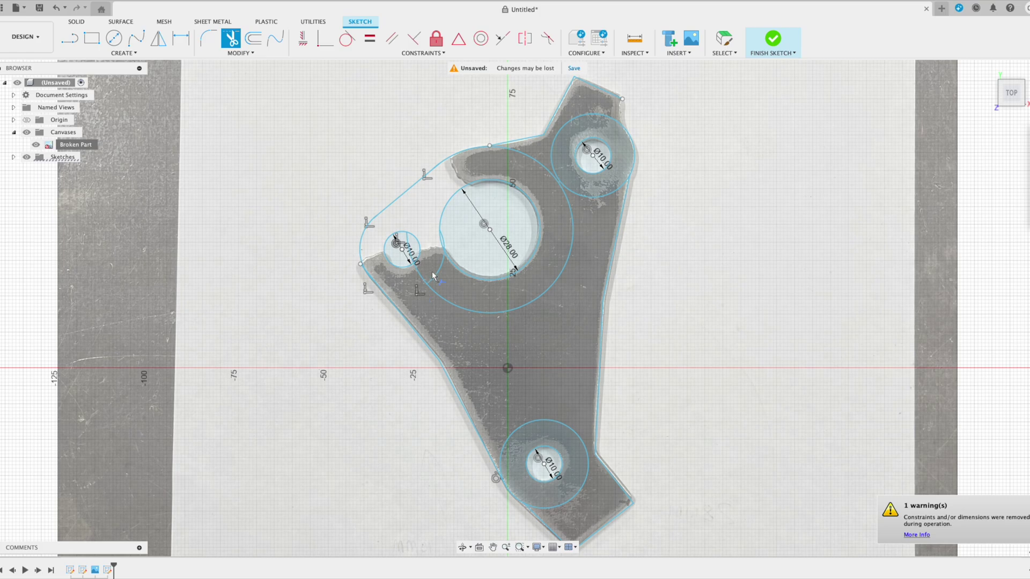
click(437, 275)
click(424, 281)
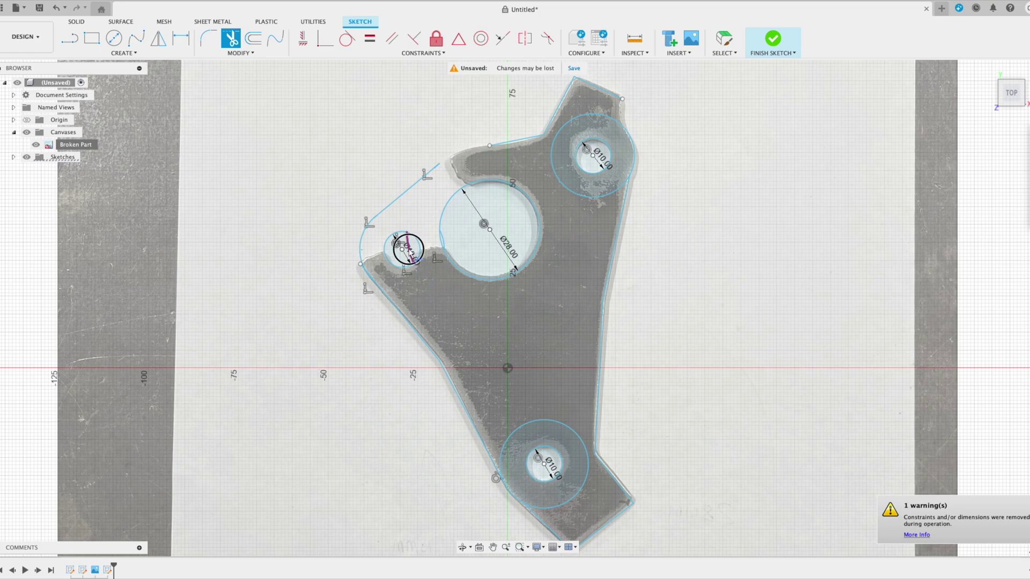
scroll(448, 244, up, 5)
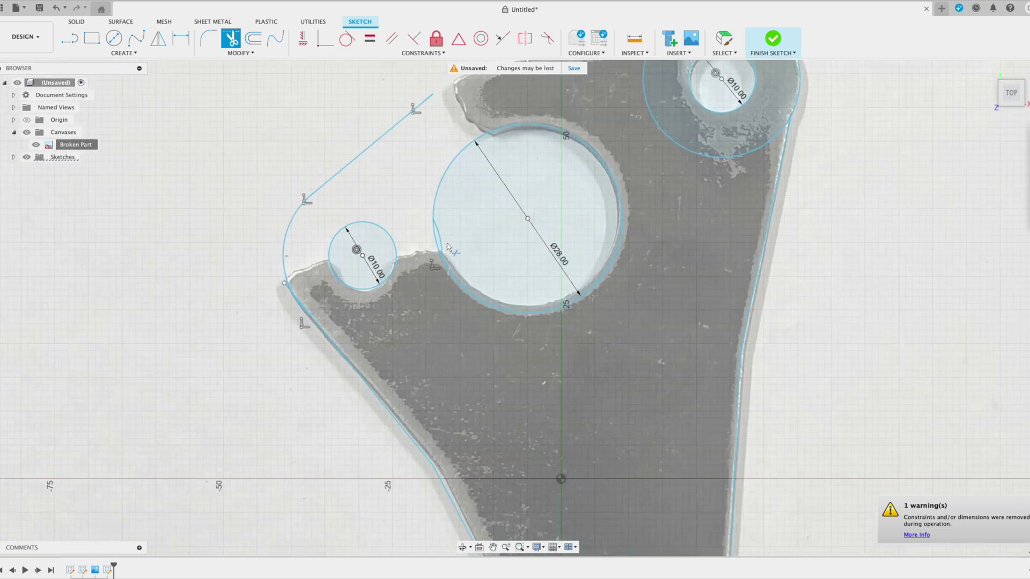
scroll(430, 241, down, 8)
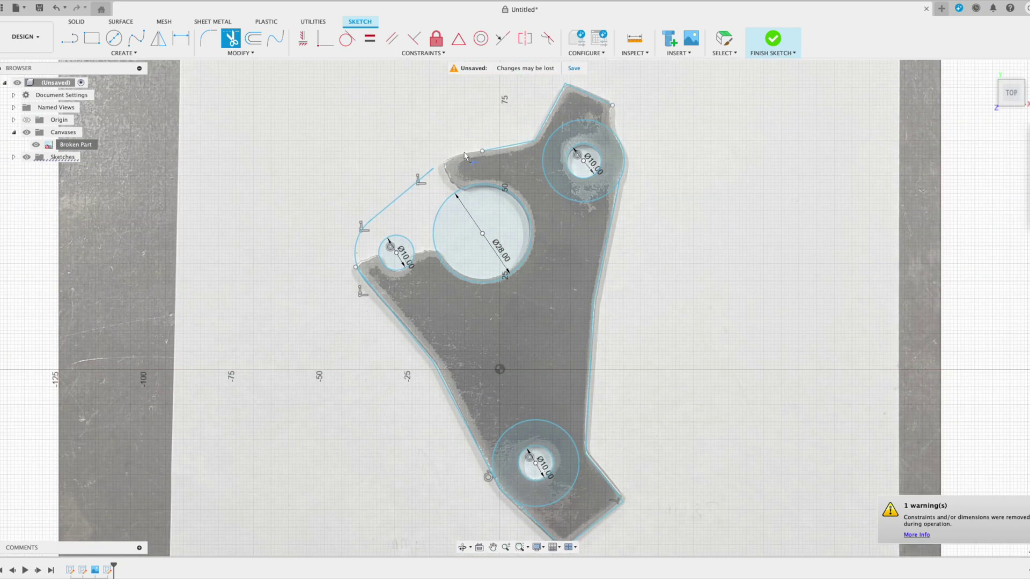
- Draw a 3-point arc joining the end of the upper arm's line to the upper end of the missing edge's straight line
click(123, 53)
mouse_move(128, 76)
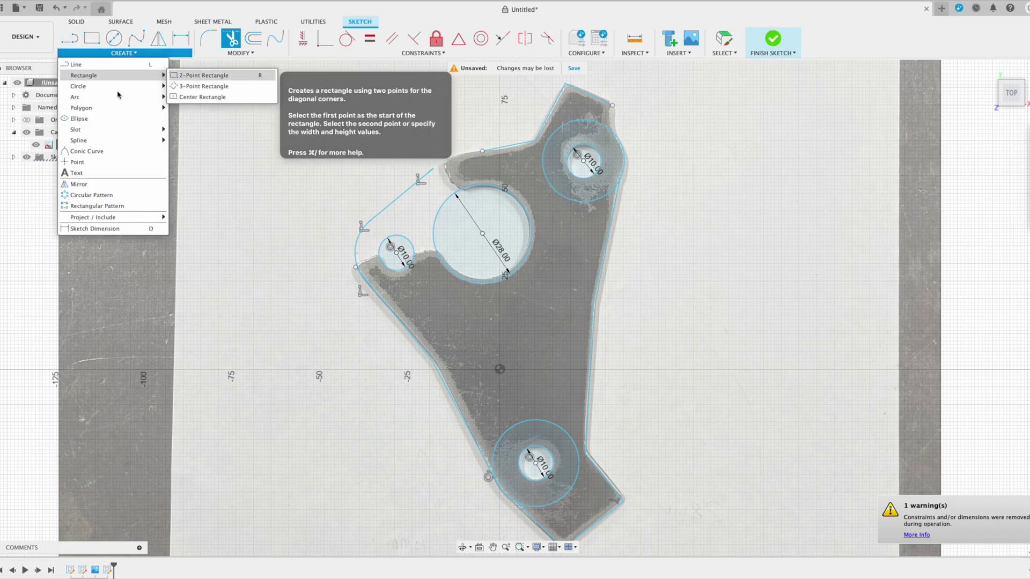
click(202, 97)
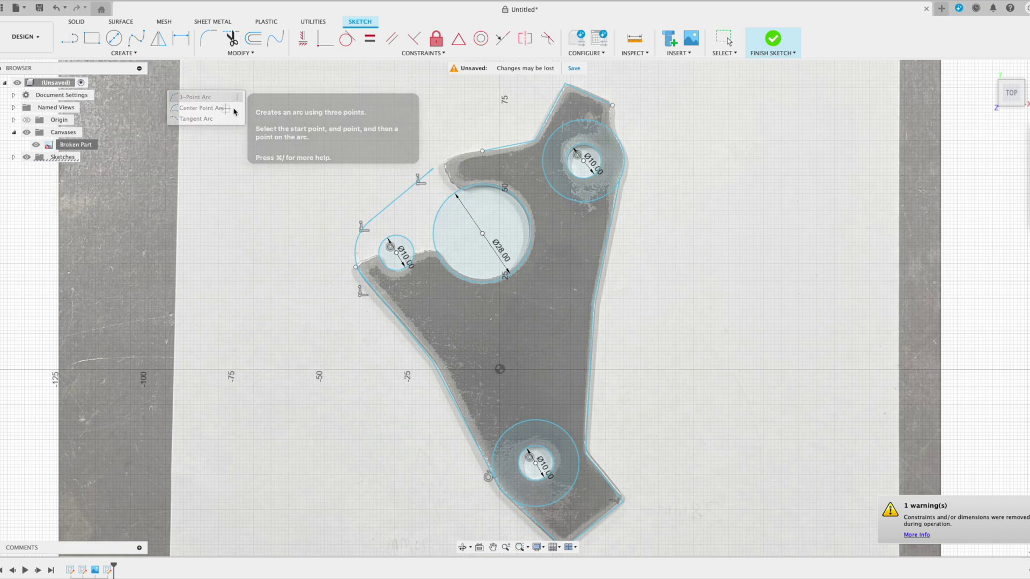
click(482, 151)
click(433, 168)
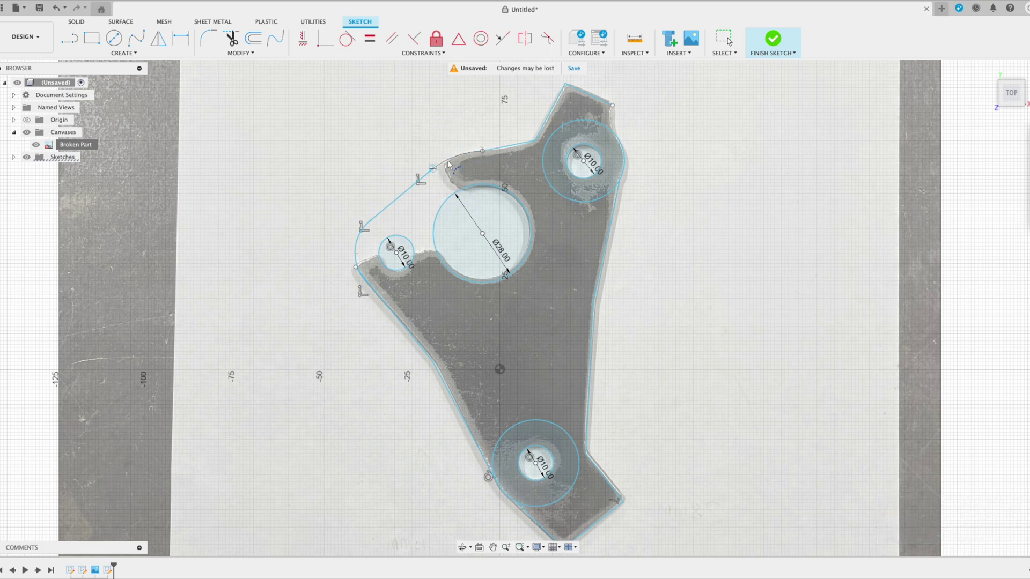
click(446, 161)
key(Escape)
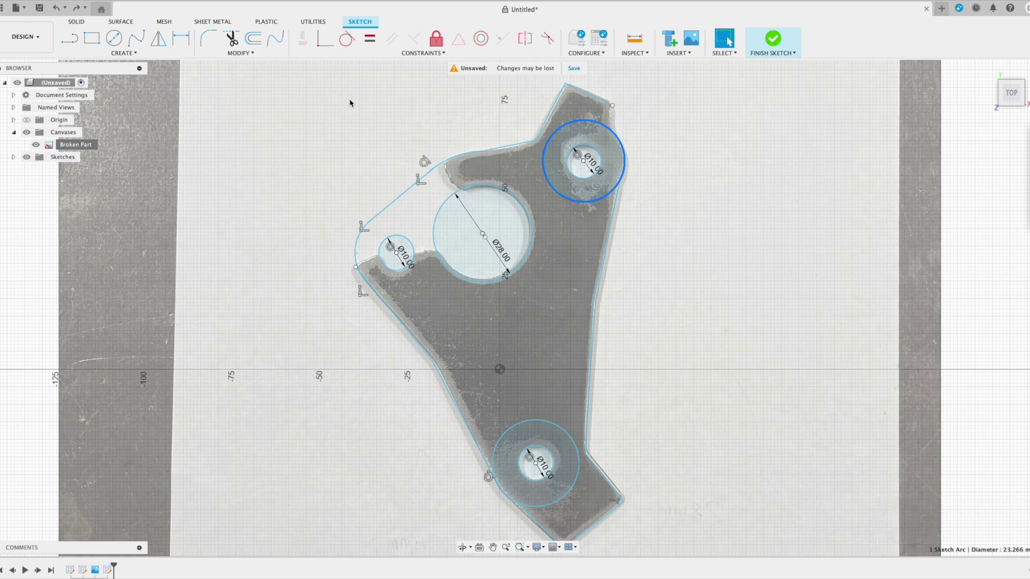
- Draw a 3-point arc from the upper tip's outer corner to the outer circle around the upper 10 mm hole
click(124, 53)
mouse_move(153, 98)
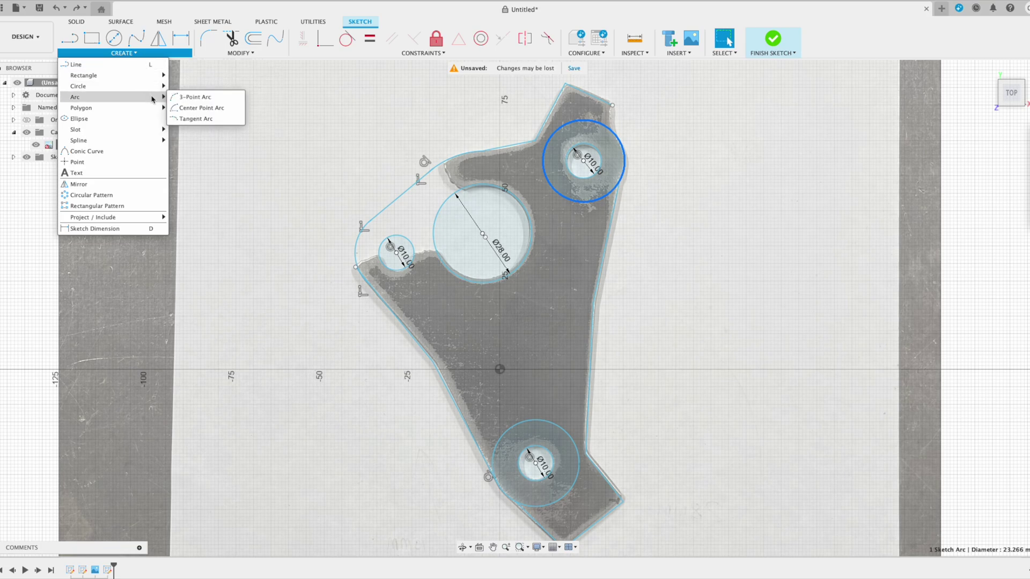
click(209, 97)
scroll(649, 110, up, 5)
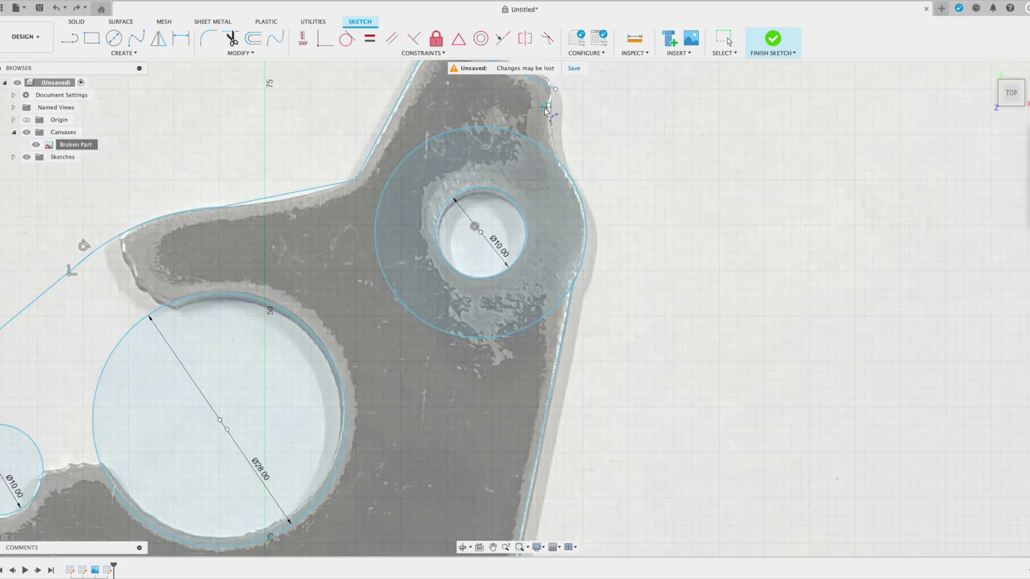
click(555, 89)
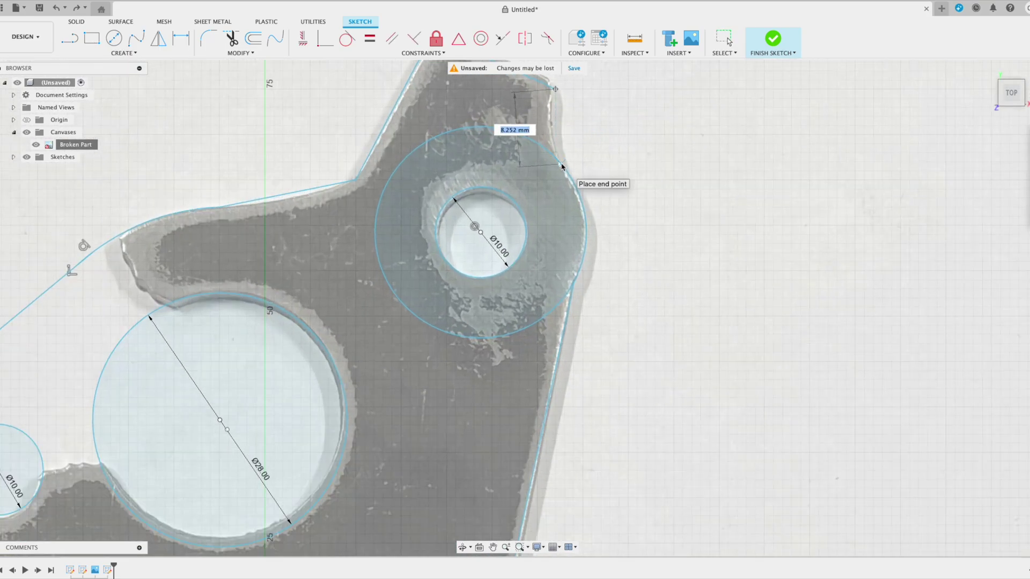
click(560, 163)
click(550, 133)
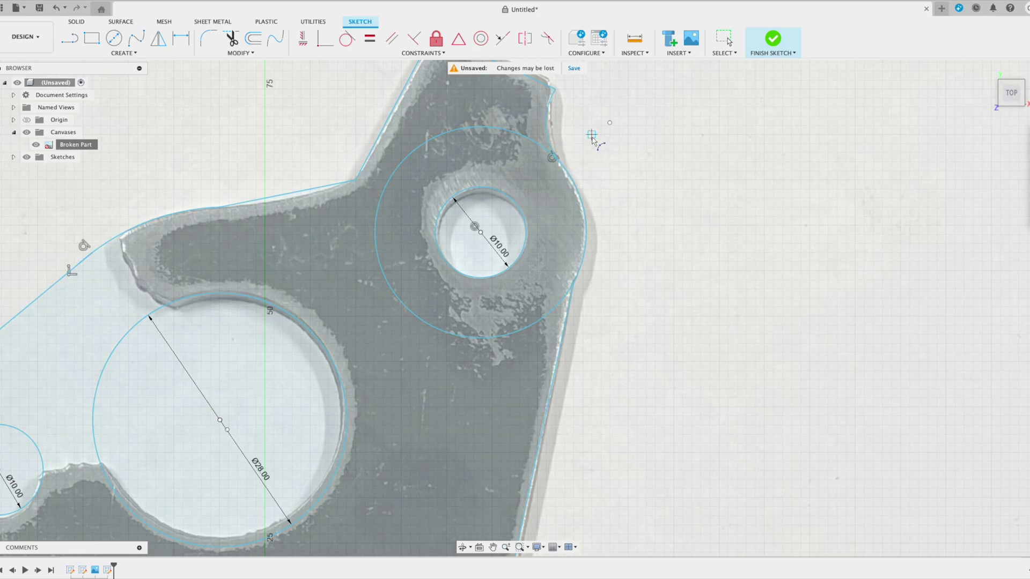
- Trim away the outer circle remnants around the upper and lower 10 mm holes, and select the resulting closed plate profile
scroll(593, 141, down, 4)
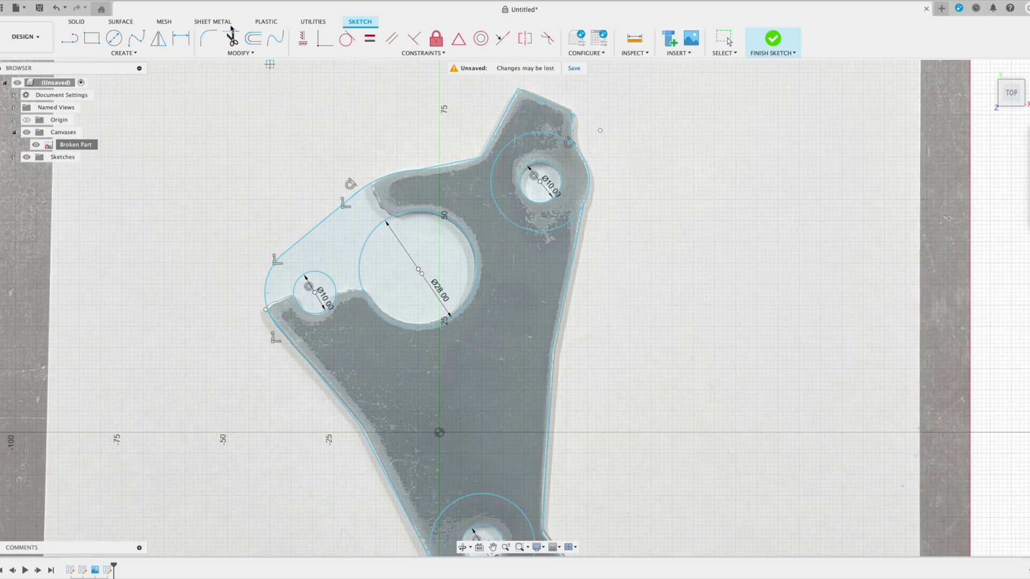
click(231, 38)
click(535, 233)
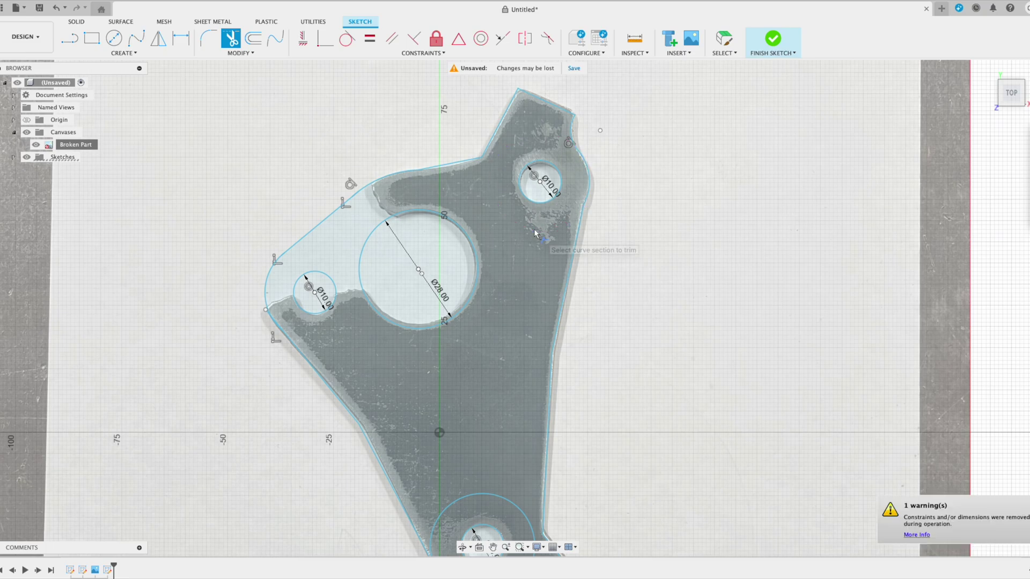
scroll(558, 203, down, 3)
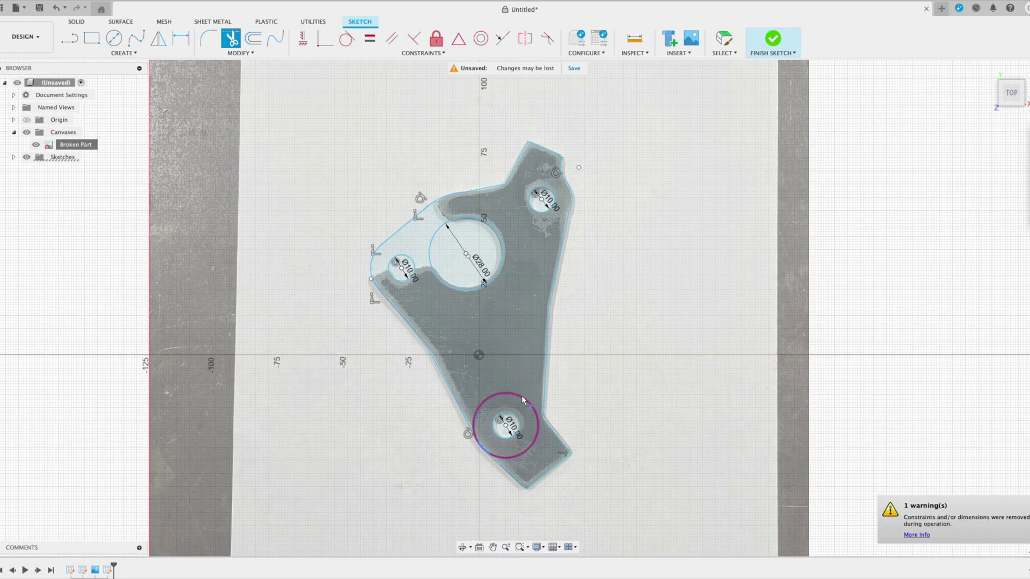
click(523, 399)
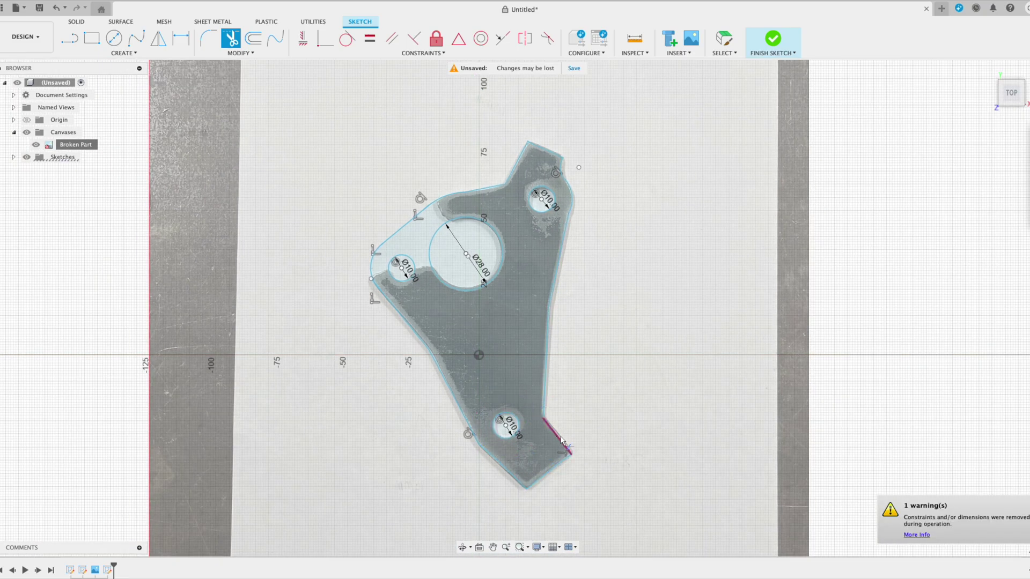
key(Escape)
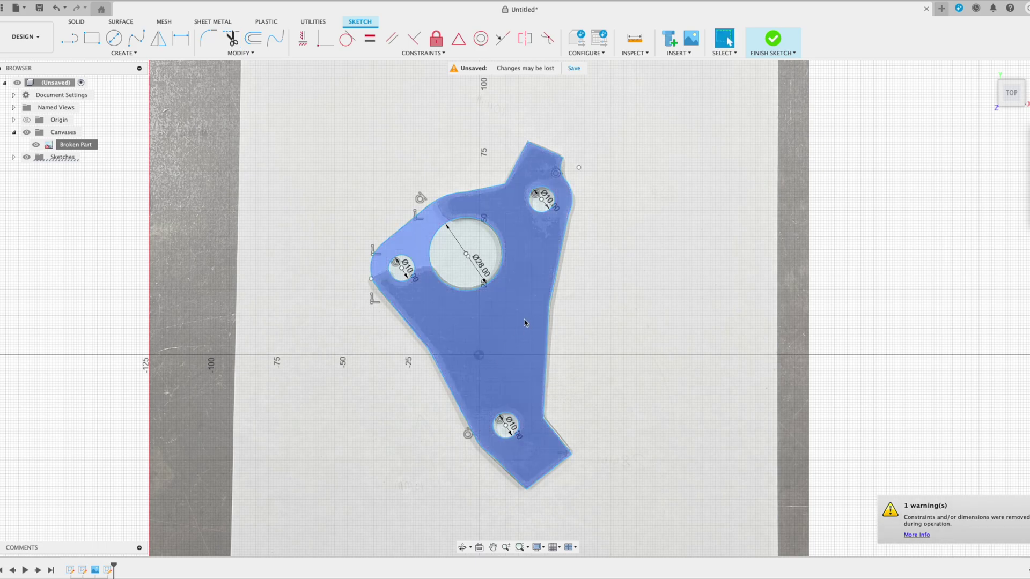
click(522, 304)
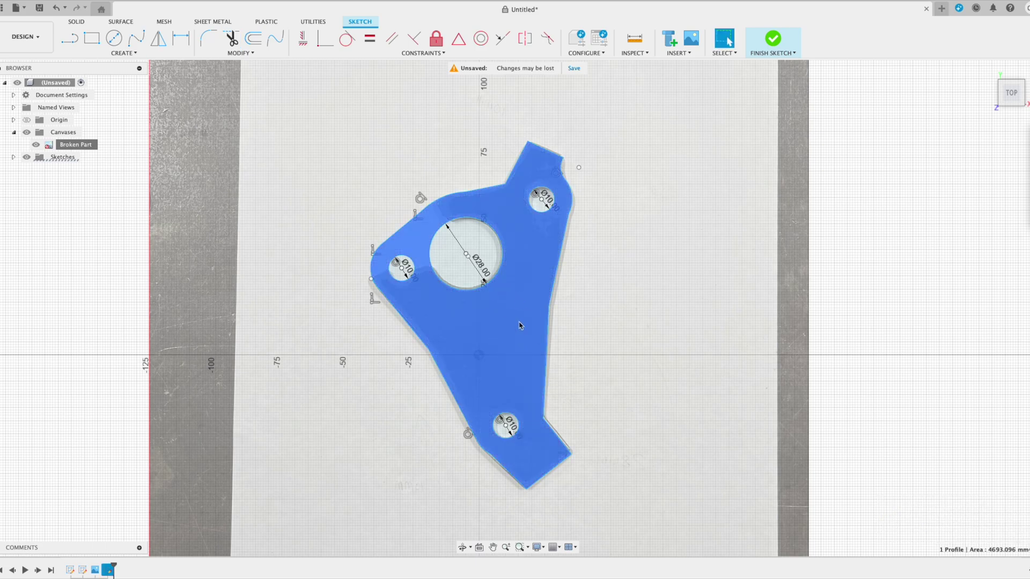
- Round the upper tip's inner top corner with a 2.5 mm sketch fillet
scroll(523, 326, down, 2)
scroll(520, 326, up, 3)
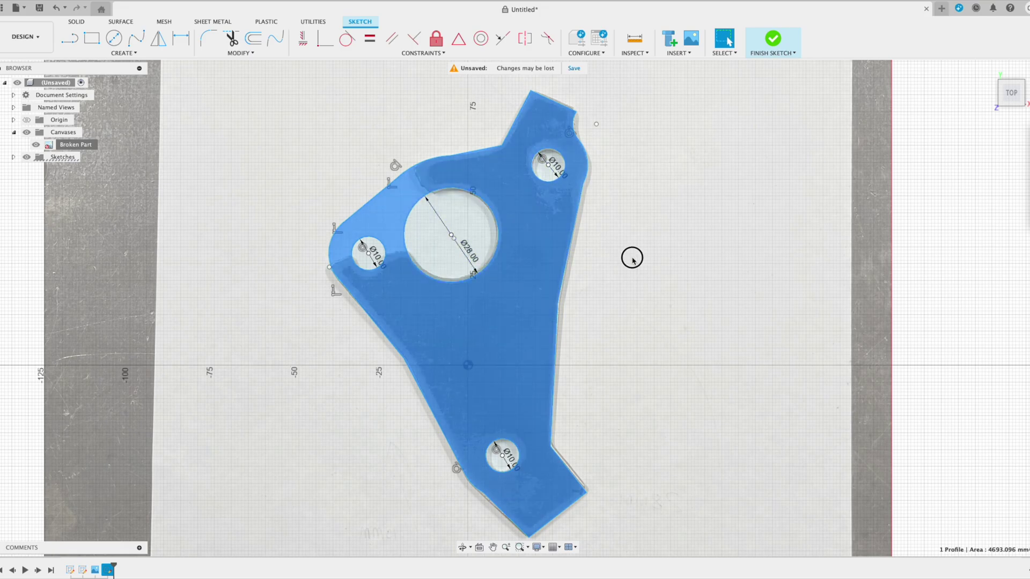
scroll(547, 140, up, 2)
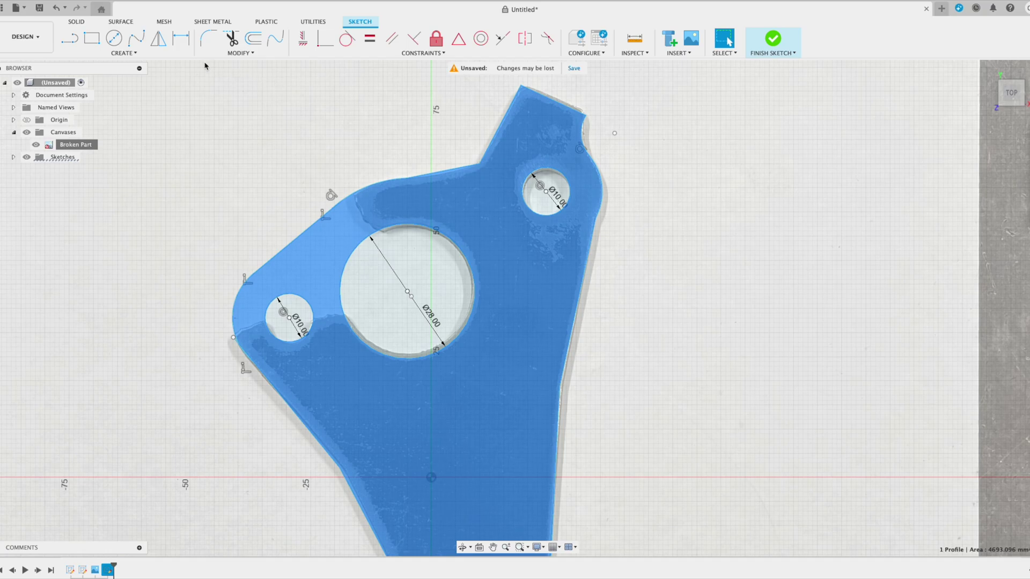
click(244, 51)
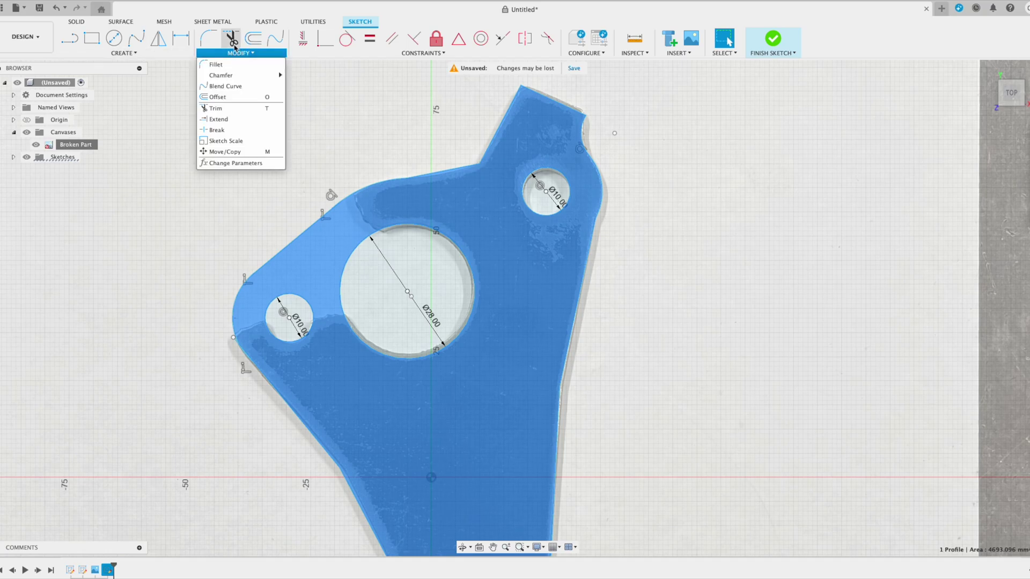
click(227, 65)
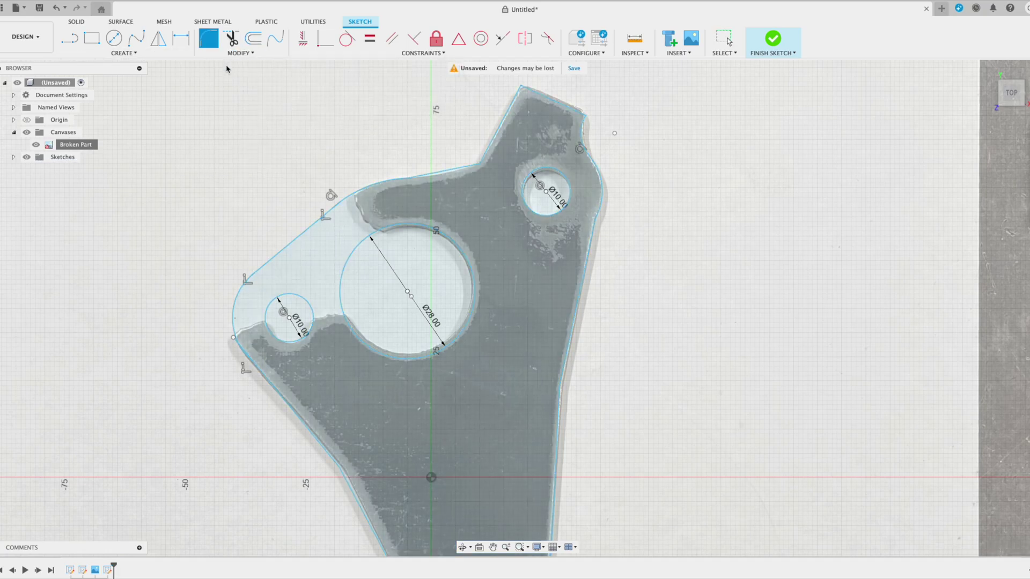
click(519, 92)
drag(518, 82, 520, 81)
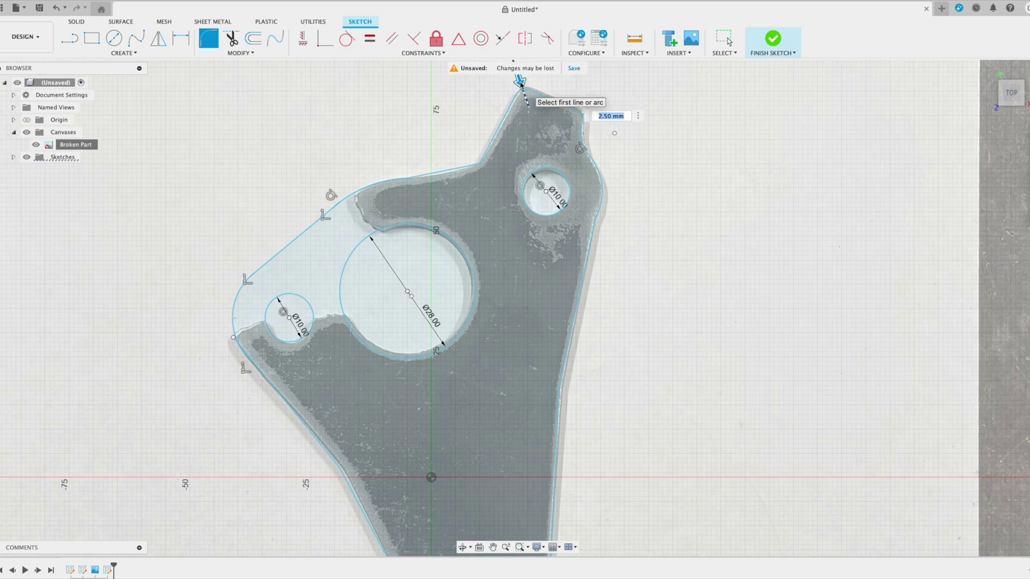
key(Return)
click(580, 112)
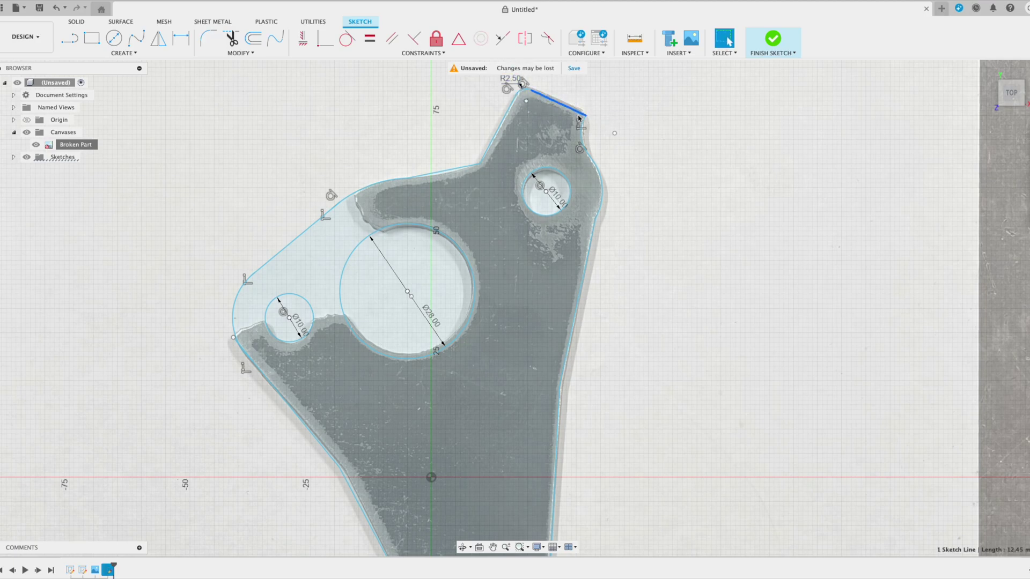
- Round the upper tip's outer corner, between its straight end and the arc, with a 2 mm sketch fillet
click(209, 38)
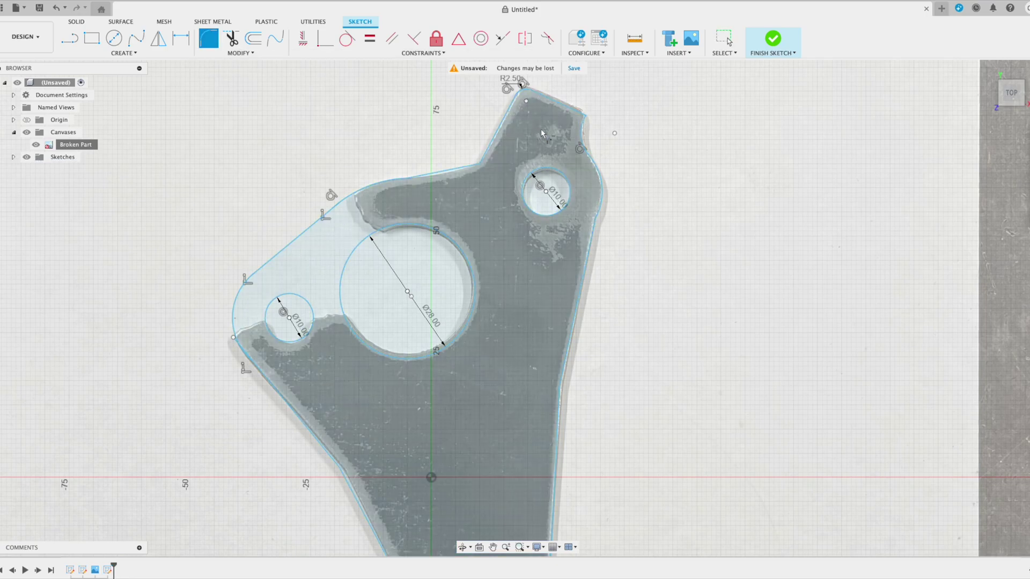
click(585, 117)
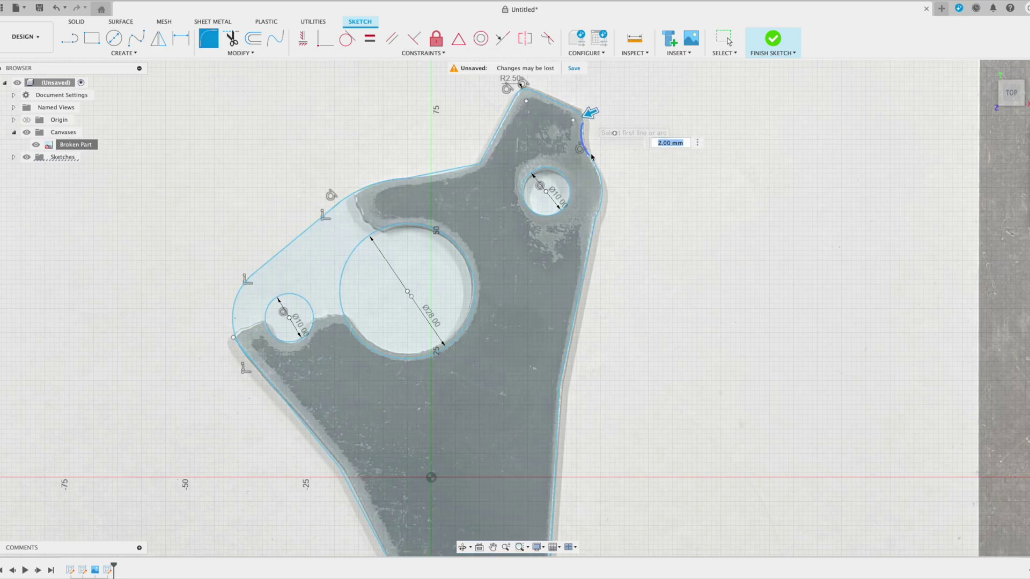
scroll(464, 49, up, 5)
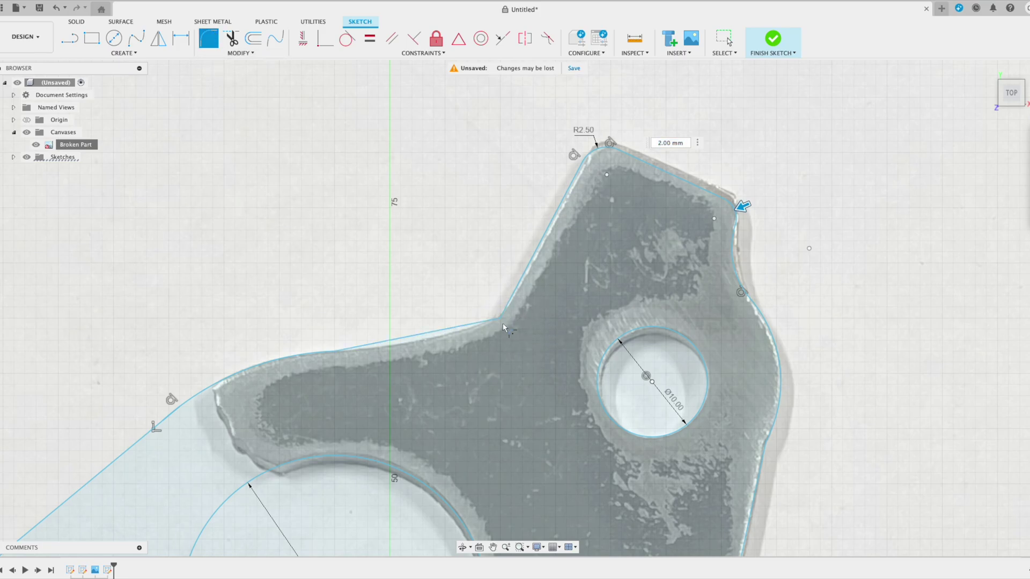
scroll(520, 330, down, 3)
scroll(515, 326, up, 1)
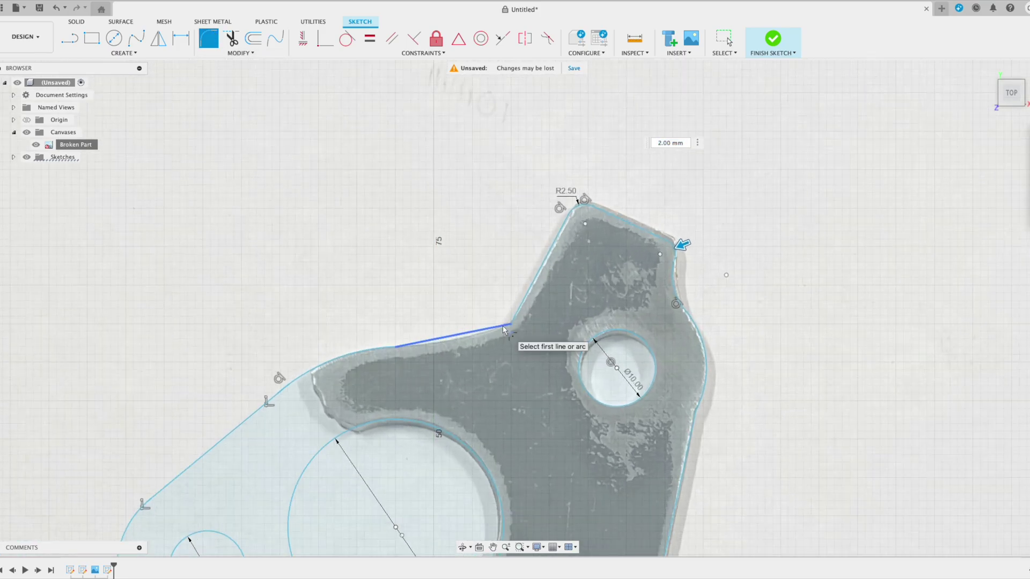
key(Return)
- Add 2 mm sketch fillets where the upper arm meets the upper tip and at the lower tip's corners
click(512, 324)
scroll(514, 328, down, 6)
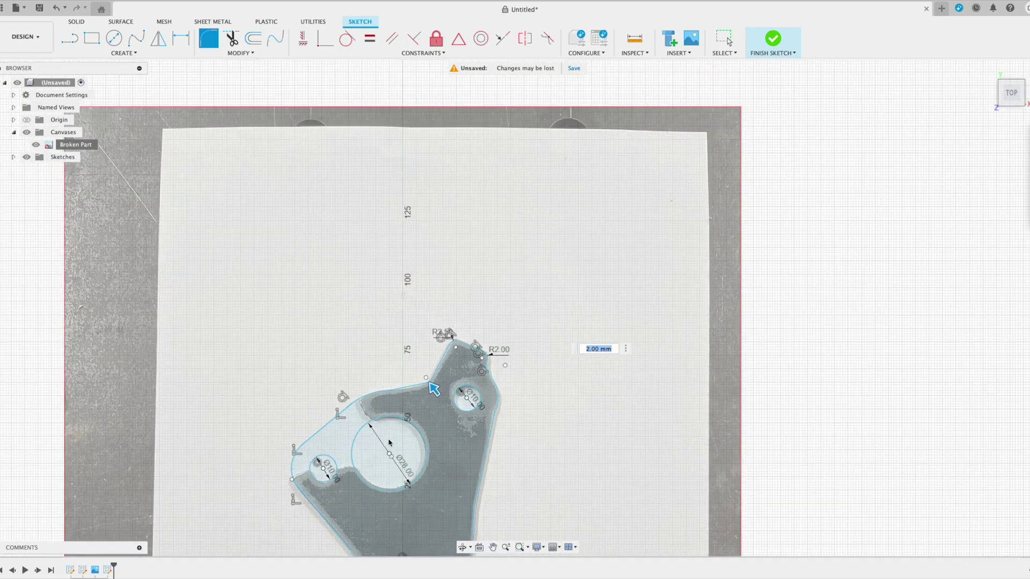
scroll(452, 336, up, 2)
middle_drag(452, 337, 465, 143)
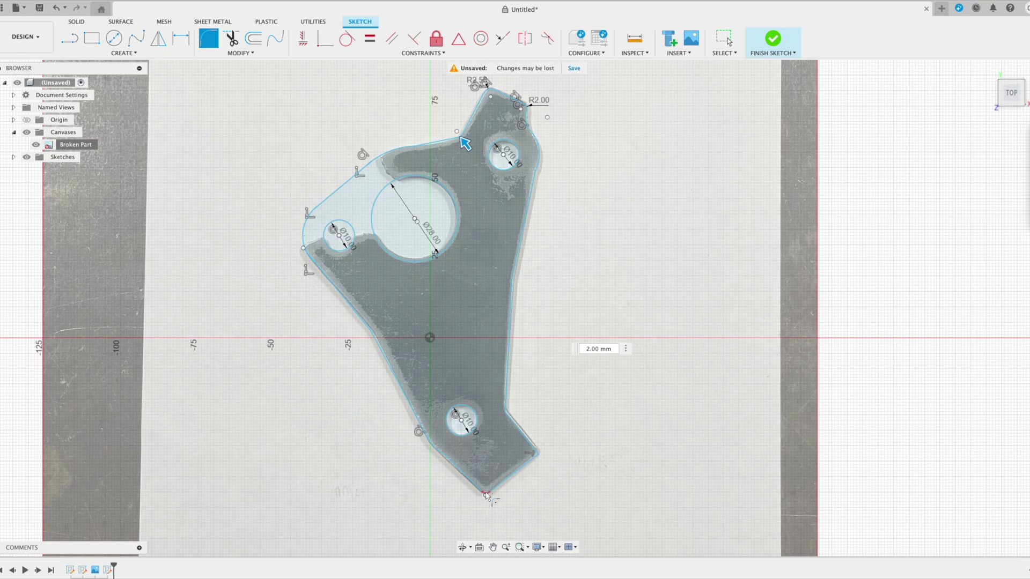
click(502, 486)
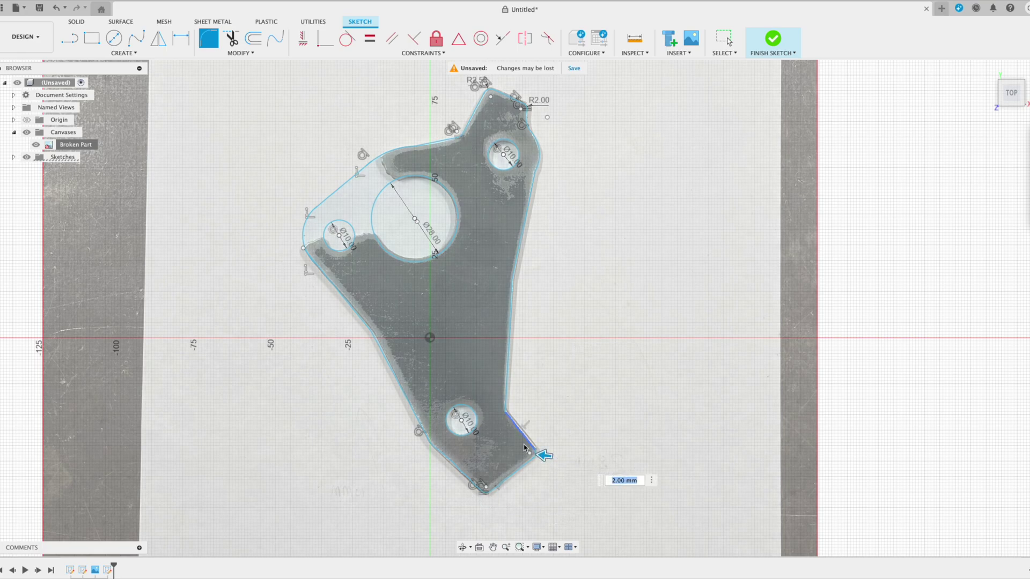
key(Return)
- Extrude the closed plate profile 1 mm as a new body
click(462, 268)
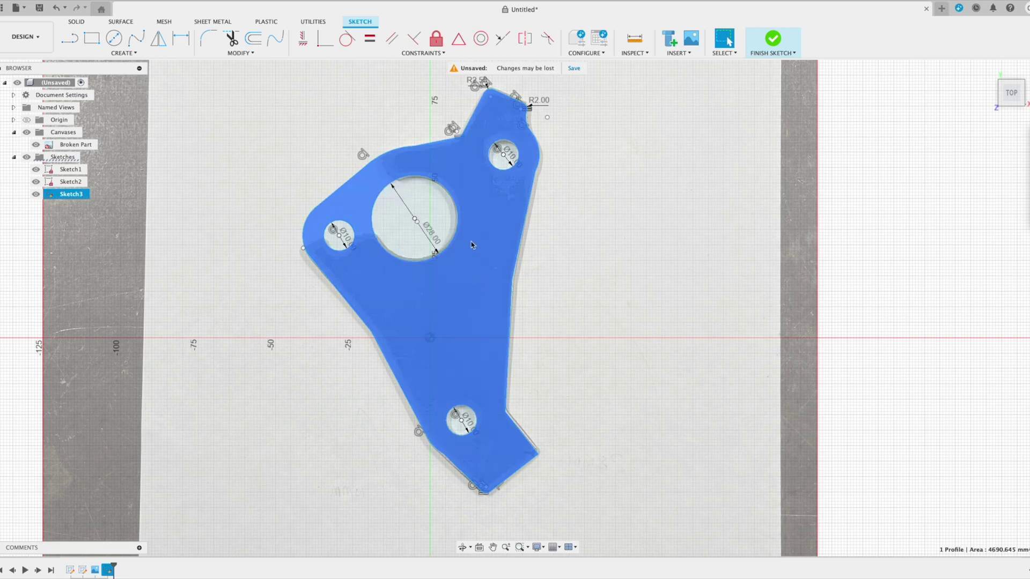
right_click(447, 278)
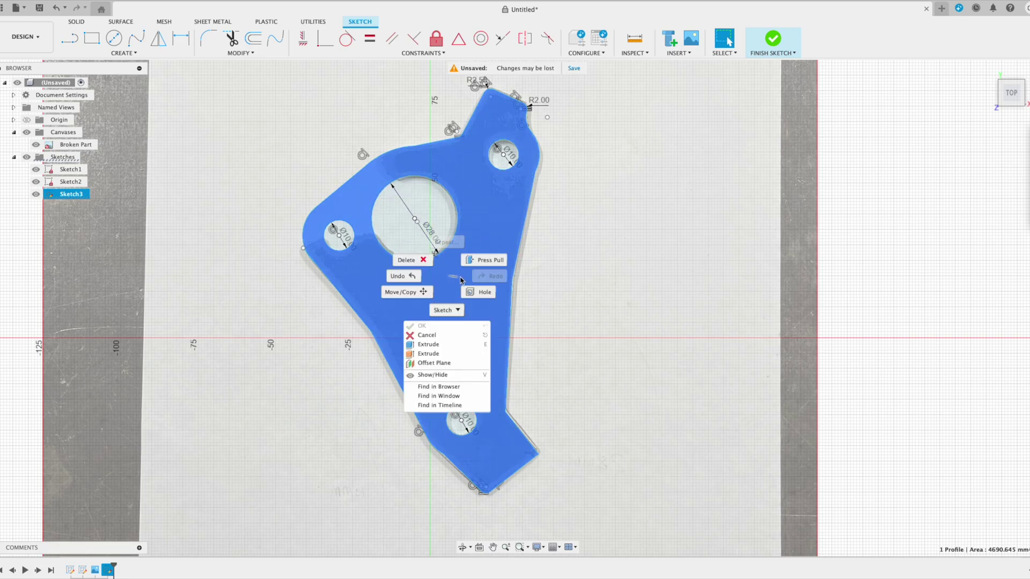
click(440, 344)
text(1)
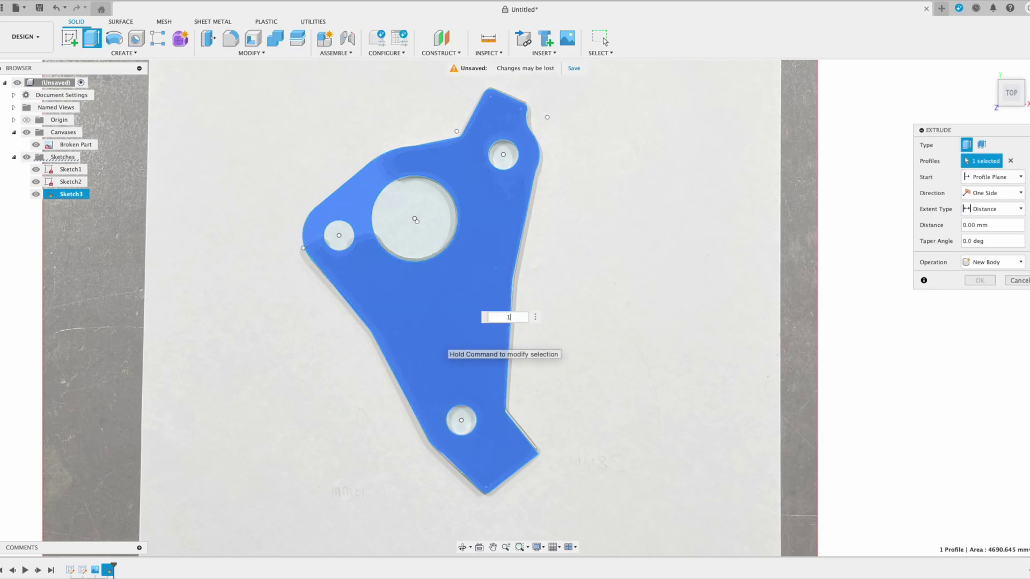
key(Return)
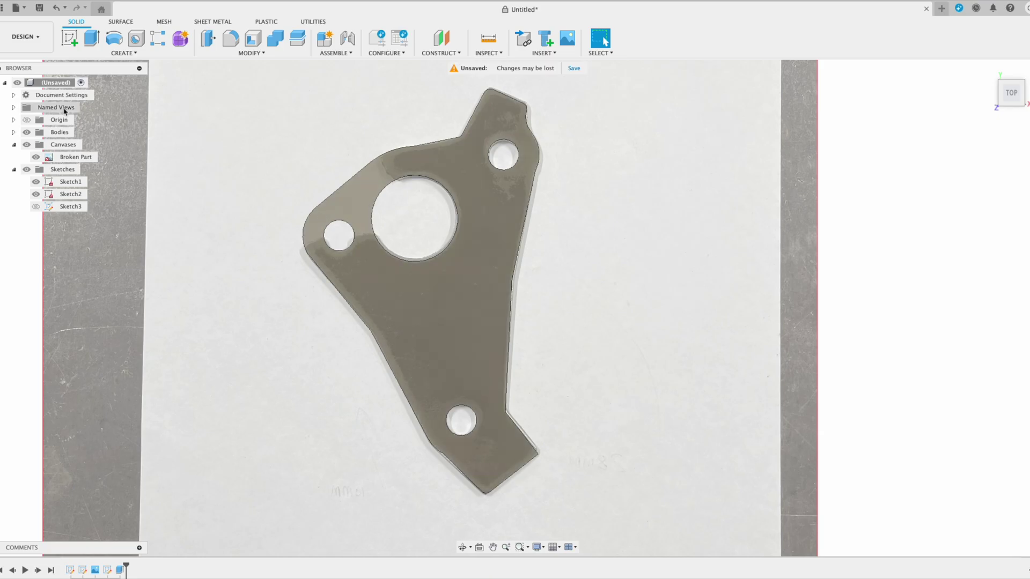
- Switch to the Manufacture workspace and start a 2D Profile cutting operation
click(36, 37)
click(35, 143)
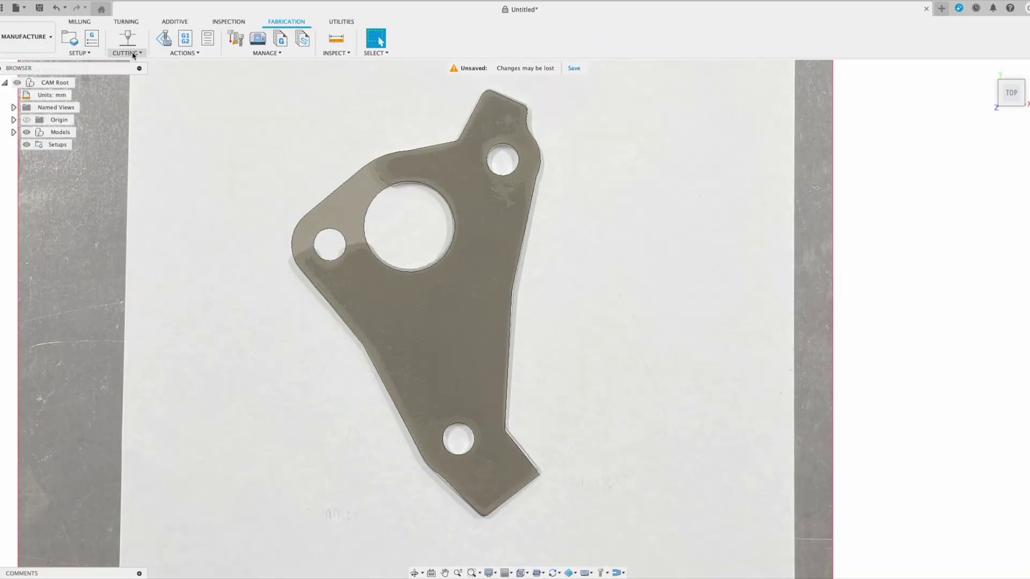
click(129, 53)
click(132, 65)
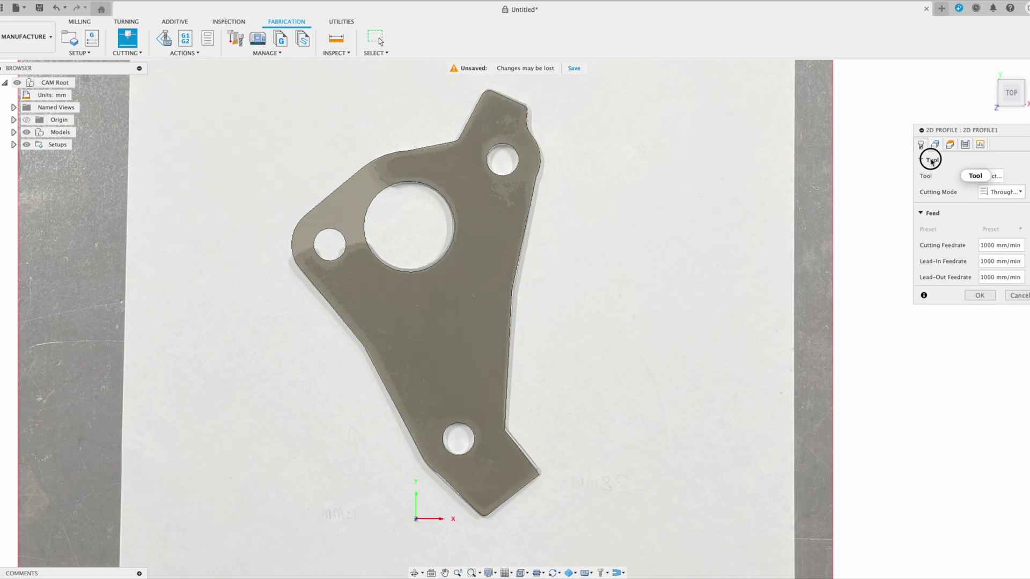
- Assign the plasma cutter "1 - unimig razor cut 45" from the local Library to the 2D Profile operation
click(990, 176)
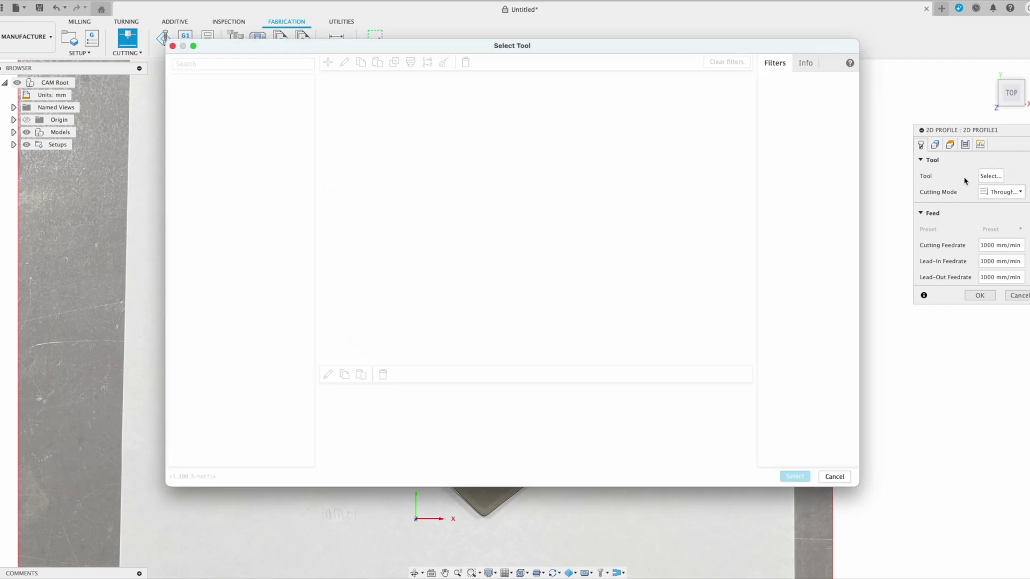
click(238, 152)
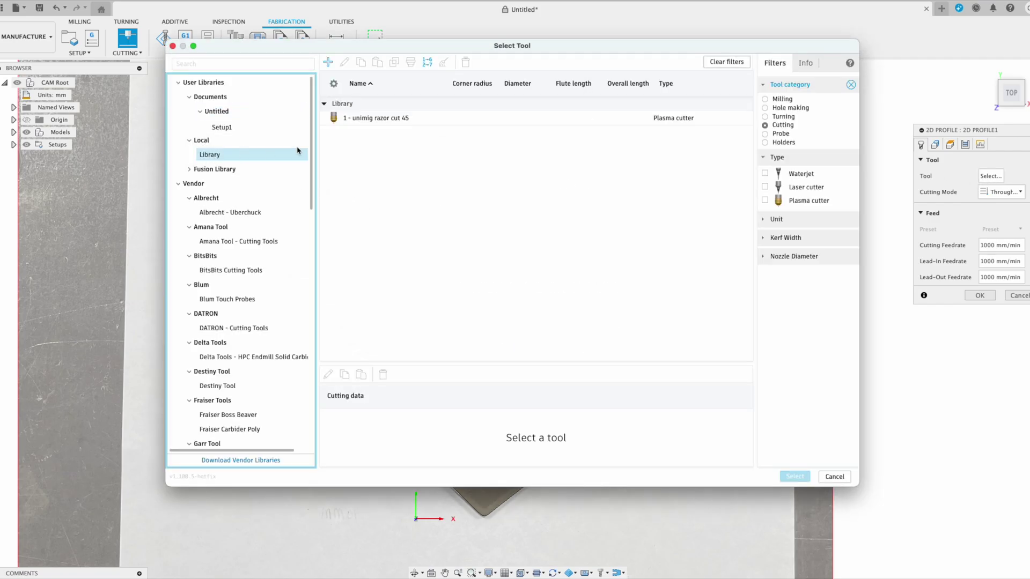
double_click(369, 119)
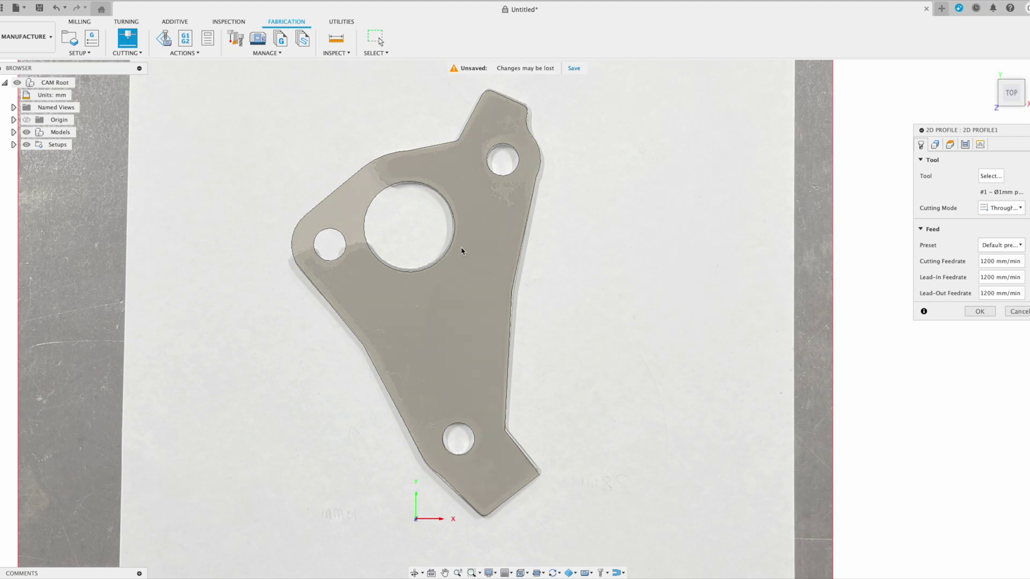
- Generate the 2D Profile toolpath around the plate's outline and all its holes, and display it on the part
click(493, 209)
click(977, 252)
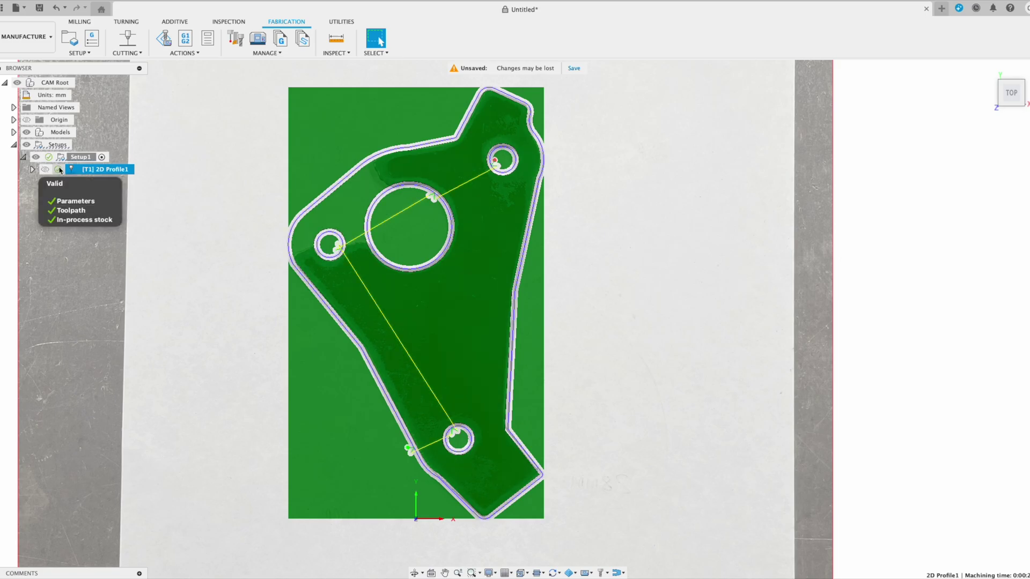
click(188, 239)
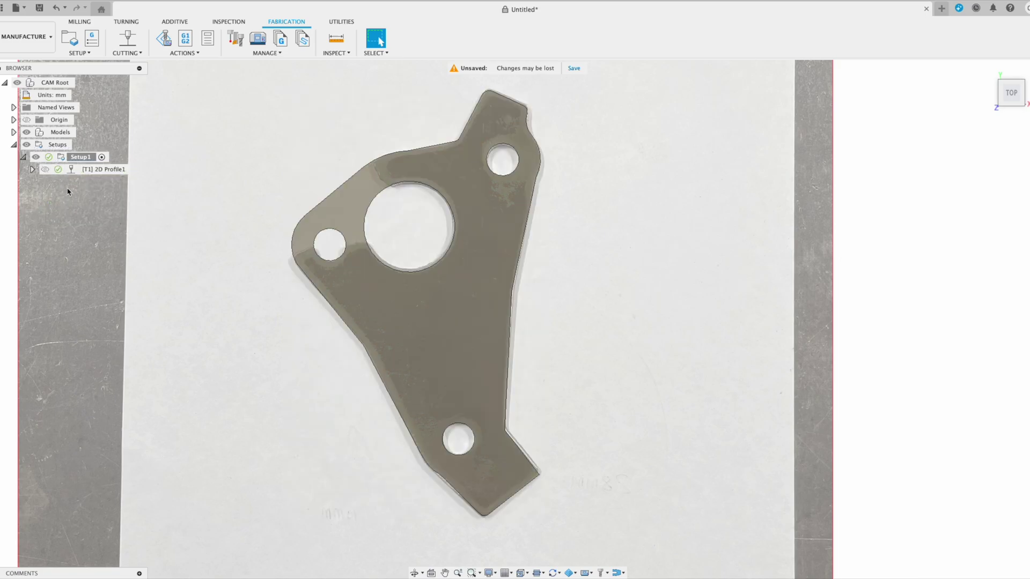
click(99, 169)
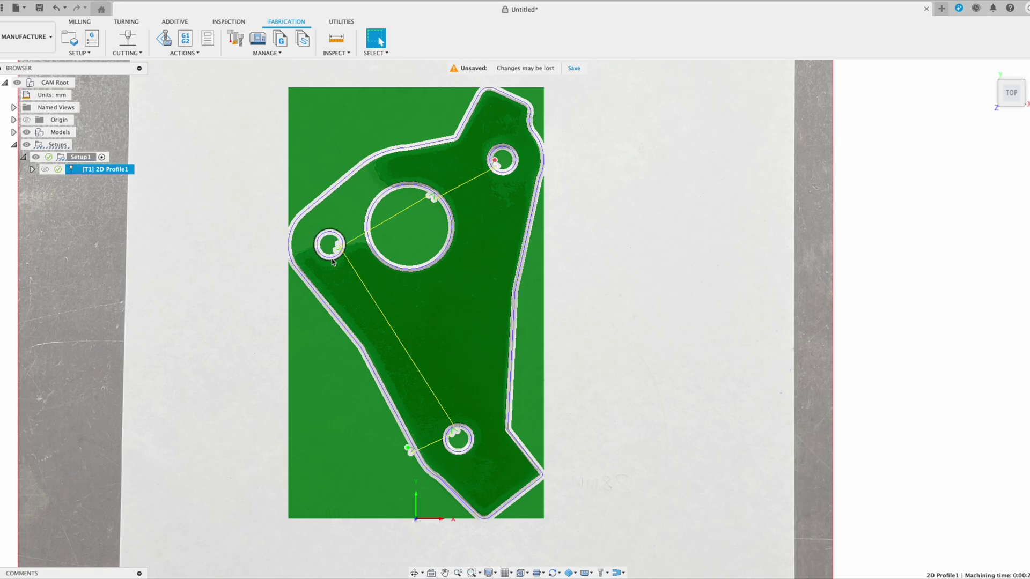